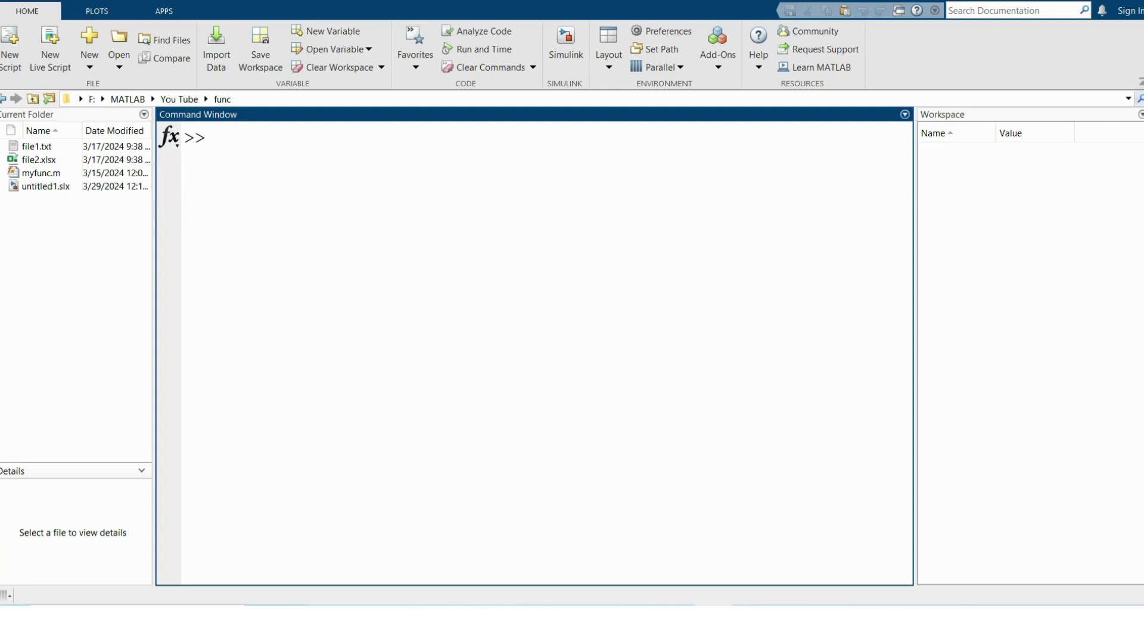
Start Simulink, create a blank model and open the block library.
{"action": "left_click", "coordinate": [566, 46]}
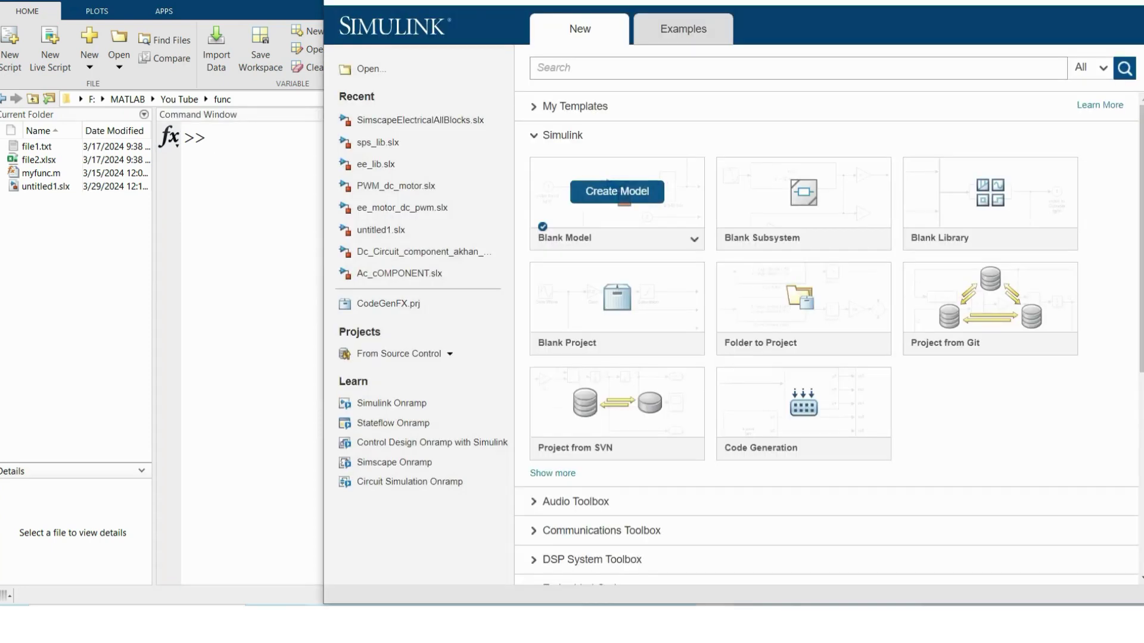
{"action": "left_click", "coordinate": [616, 191]}
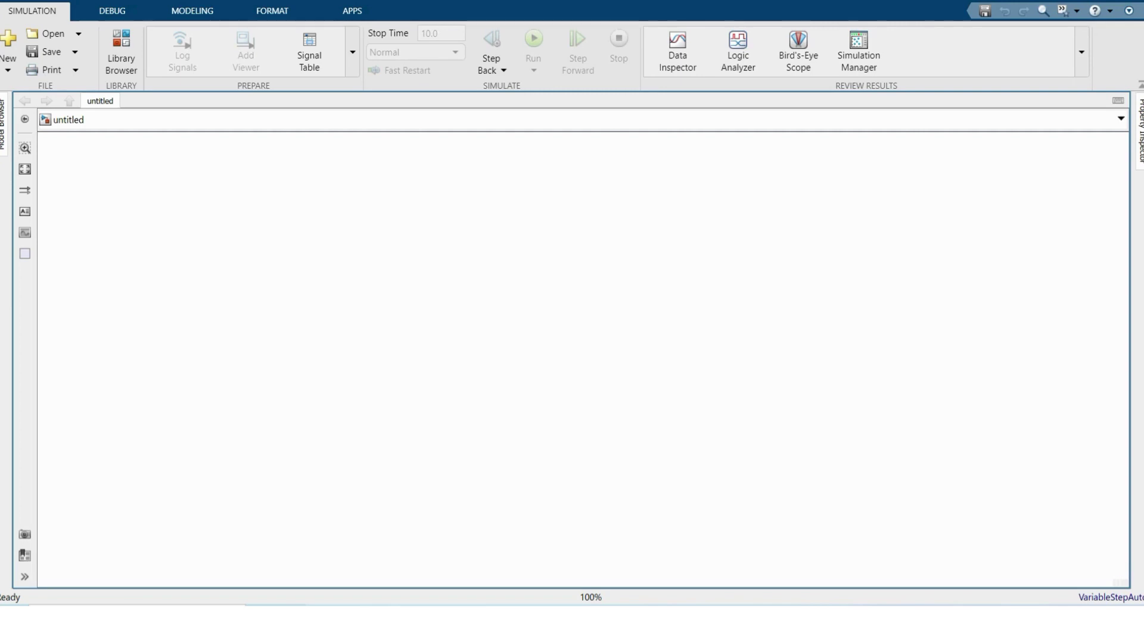
{"action": "left_click", "coordinate": [122, 52]}
Add a DC Voltage Source from the Simscape Foundation Library's Electrical Sources to the model.
{"action": "scroll", "coordinate": [823, 239], "scroll_direction": "down", "scroll_amount": 9}
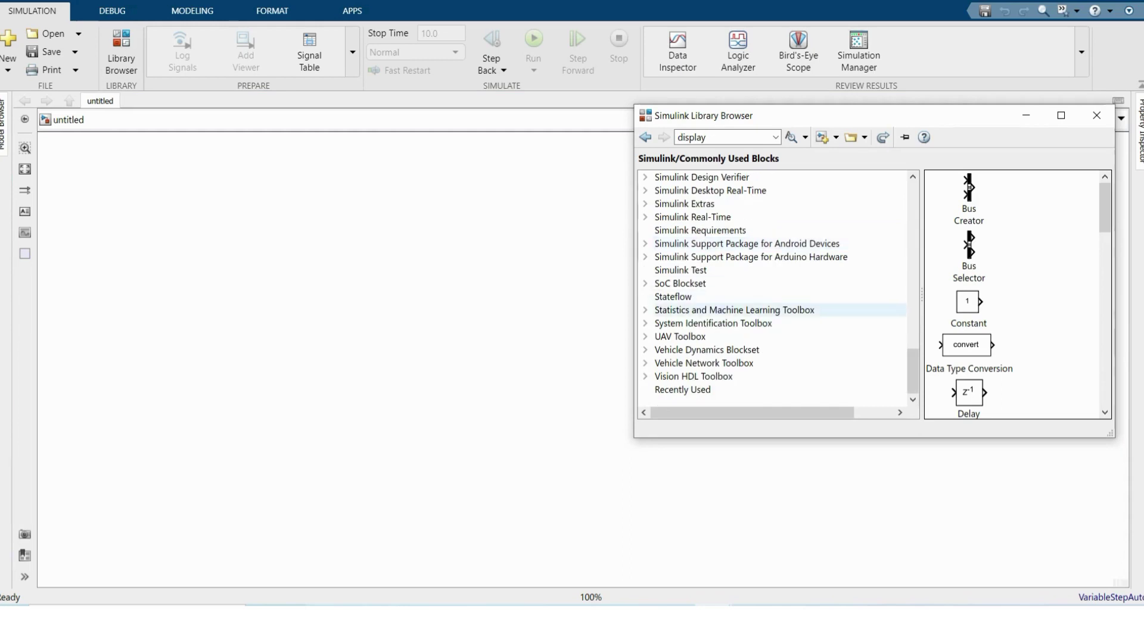
{"action": "scroll", "coordinate": [715, 262], "scroll_direction": "up", "scroll_amount": 4}
{"action": "left_click", "coordinate": [646, 257]}
{"action": "left_click", "coordinate": [660, 271]}
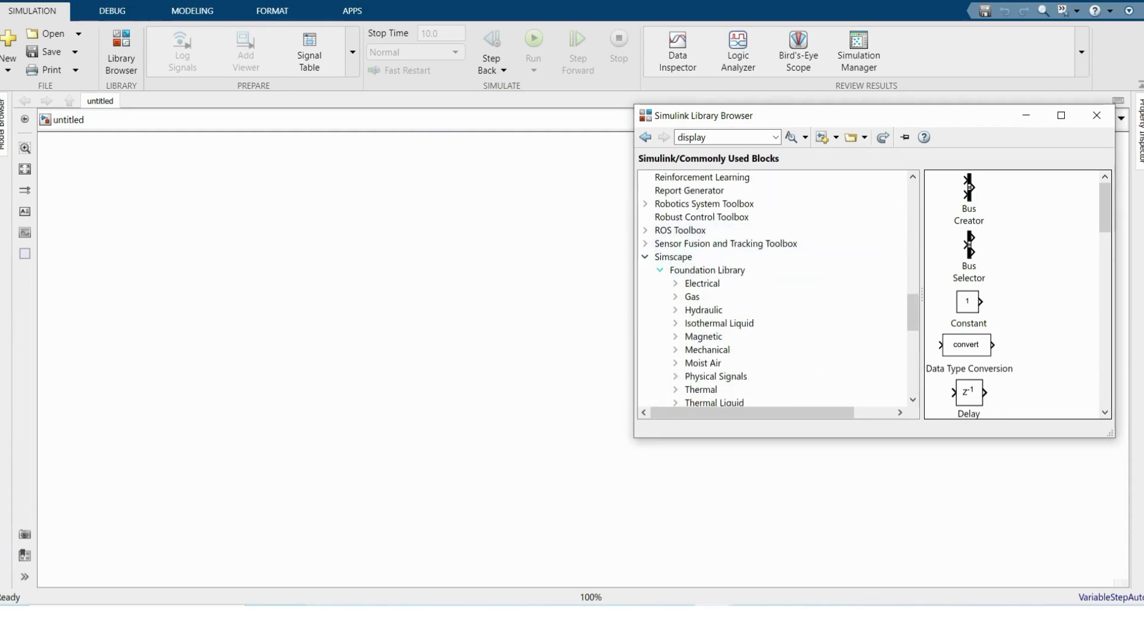
{"action": "left_click", "coordinate": [702, 283]}
{"action": "left_click", "coordinate": [734, 324]}
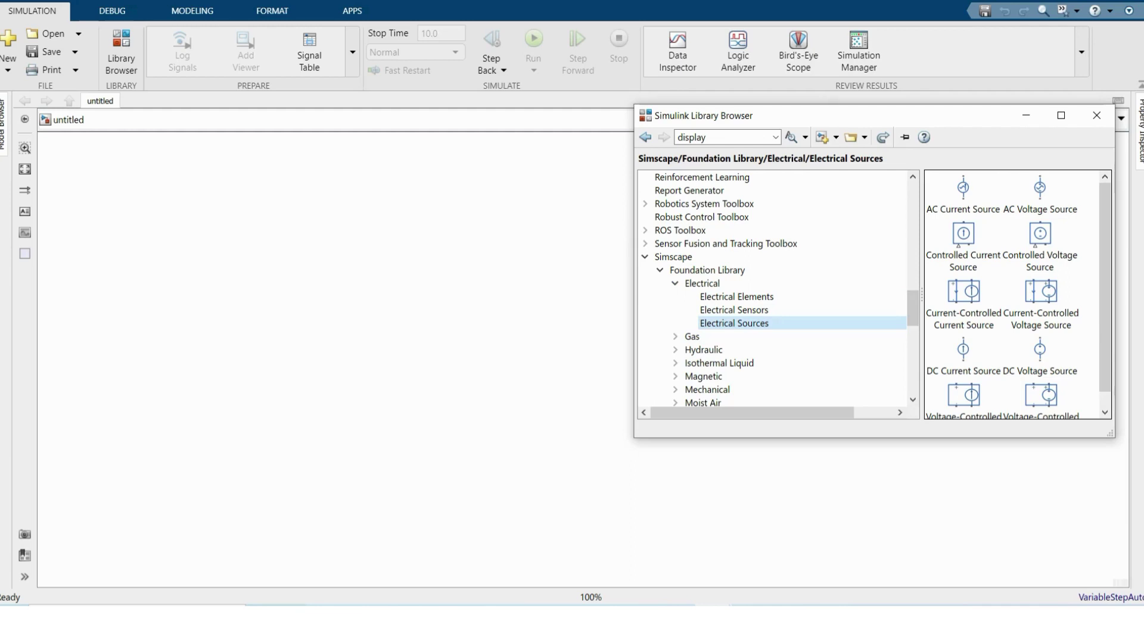
{"action": "left_click_drag", "start_coordinate": [1040, 351], "coordinate": [172, 347]}
Add an Electrical Reference block from Simscape Electrical Elements below the DC Voltage Source.
{"action": "left_click", "coordinate": [121, 57]}
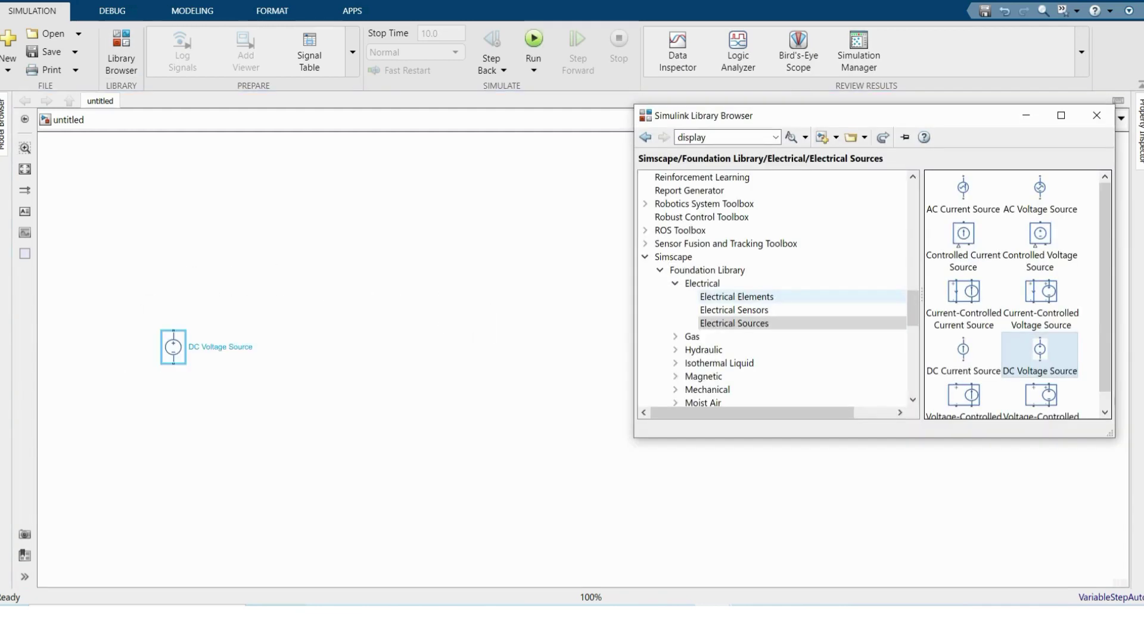
{"action": "left_click", "coordinate": [736, 297]}
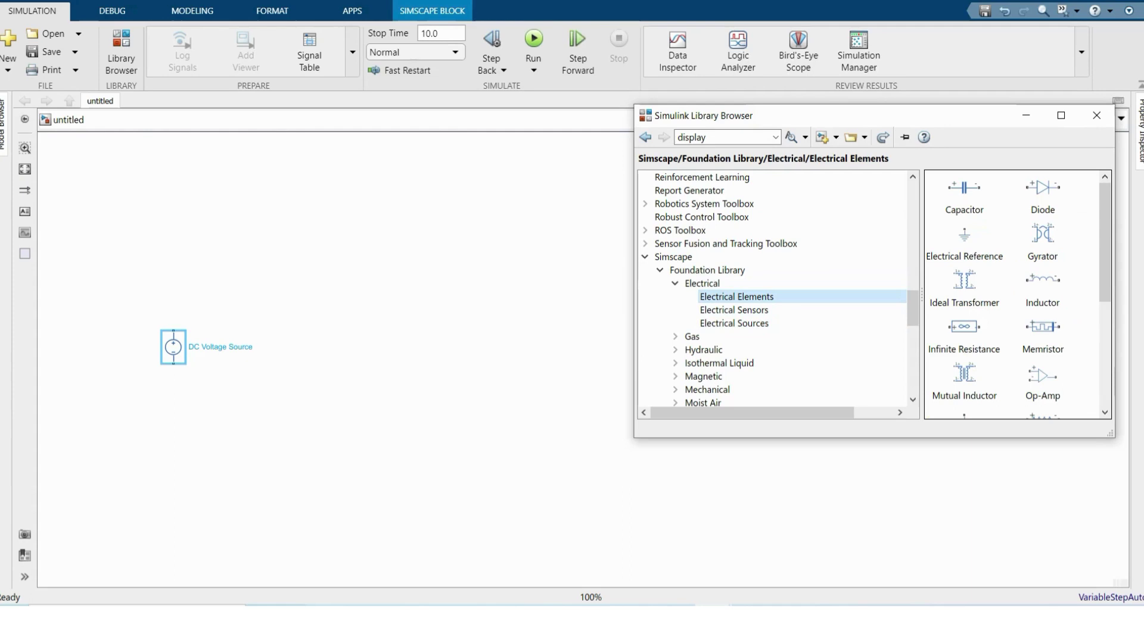
{"action": "left_click", "coordinate": [941, 238]}
{"action": "right_click", "coordinate": [942, 238]}
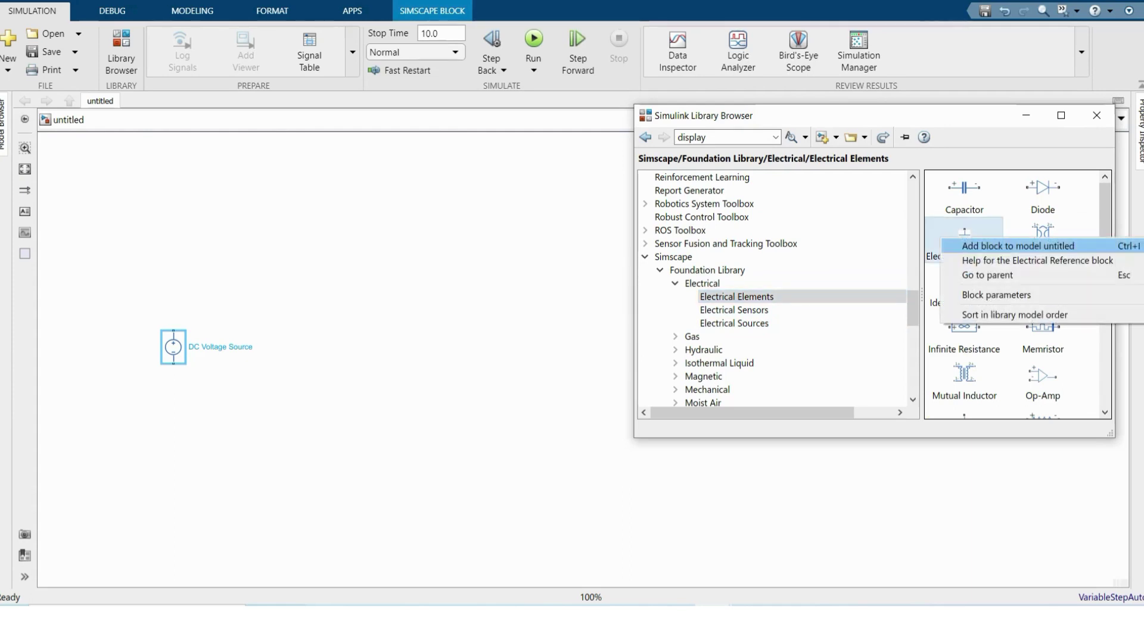
{"action": "left_click", "coordinate": [996, 246]}
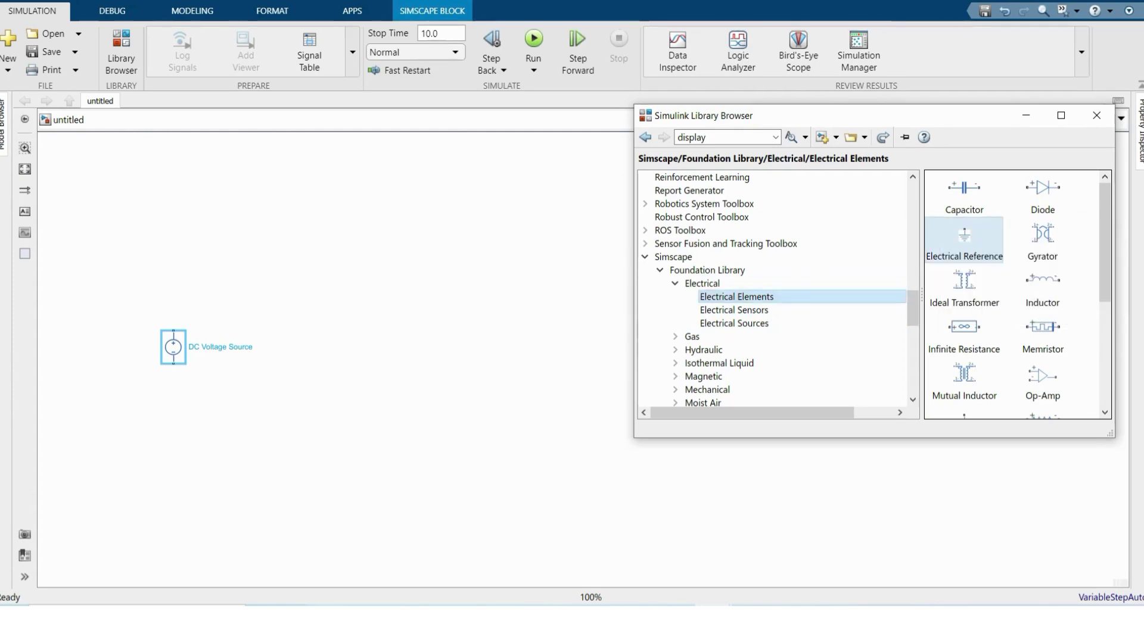
Add a Capacitor and a Resistor from Simscape Electrical Elements to the model.
{"action": "left_click", "coordinate": [121, 51]}
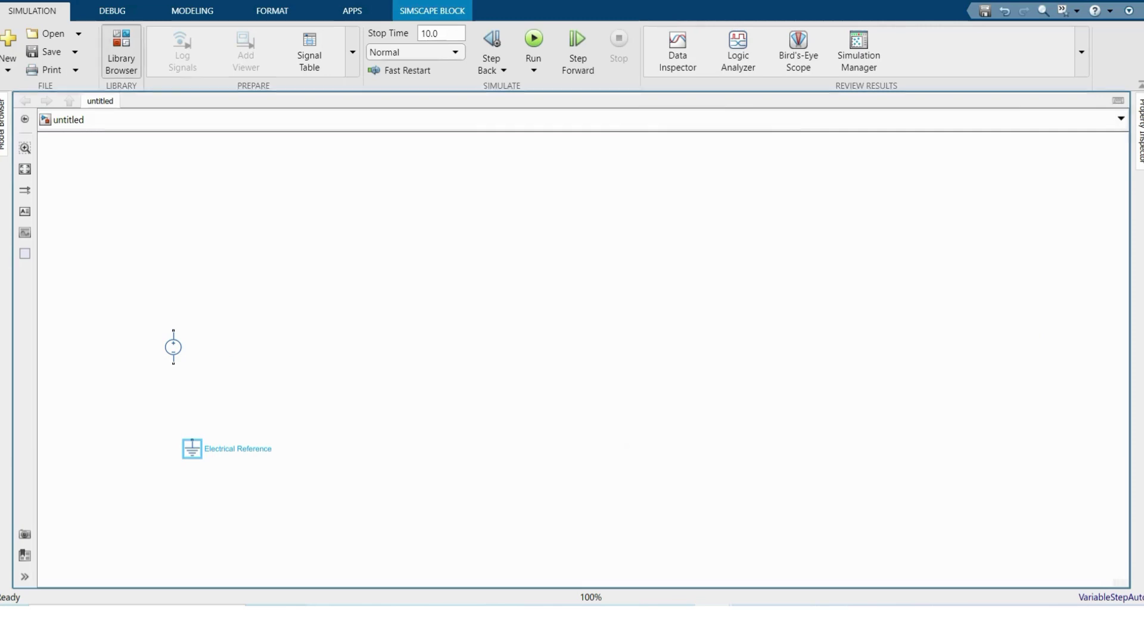
{"action": "left_click_drag", "start_coordinate": [964, 191], "coordinate": [450, 296]}
{"action": "left_click", "coordinate": [121, 50]}
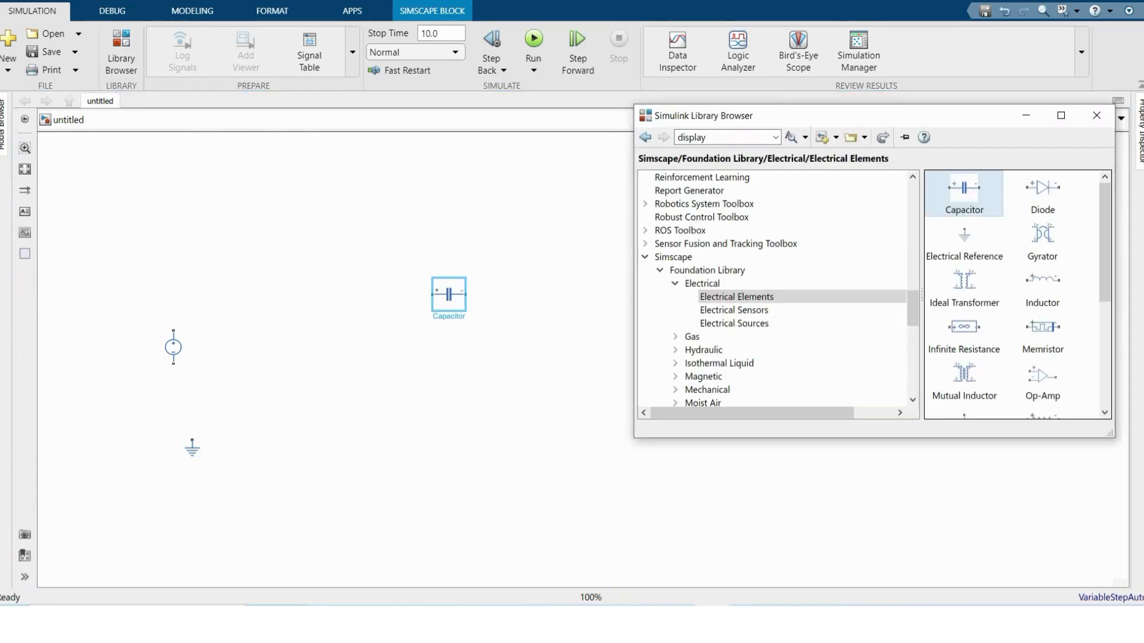
{"action": "scroll", "coordinate": [1012, 292], "scroll_direction": "down", "scroll_amount": 2}
{"action": "left_click_drag", "start_coordinate": [1043, 352], "coordinate": [286, 256]}
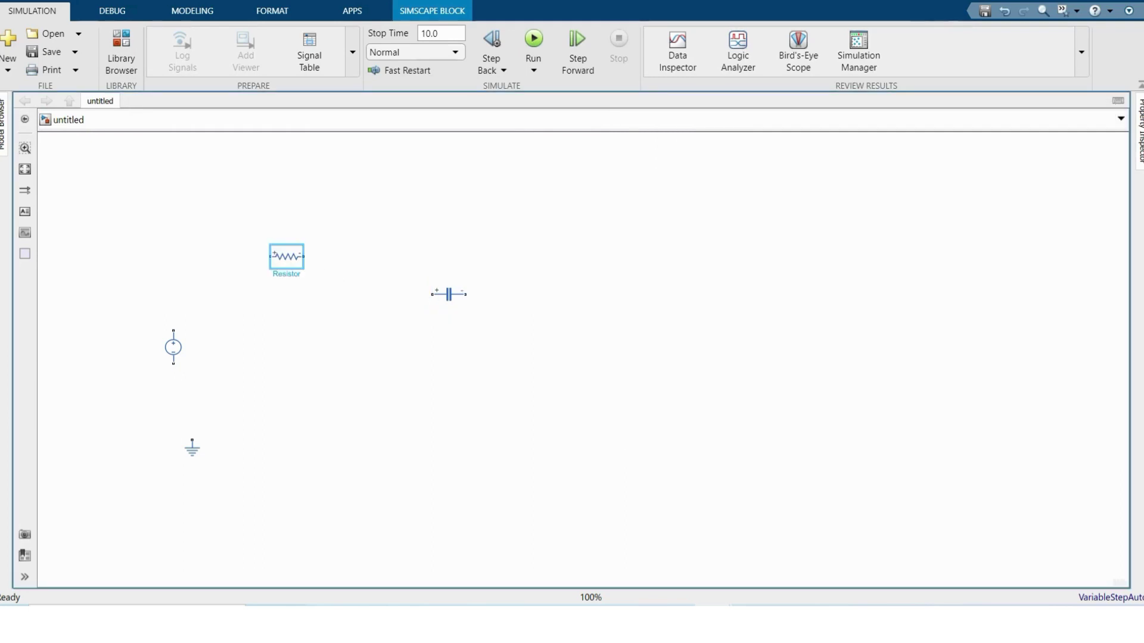
Add a Solver Configuration block from Simscape Utilities below the Electrical Reference.
{"action": "left_click", "coordinate": [192, 447]}
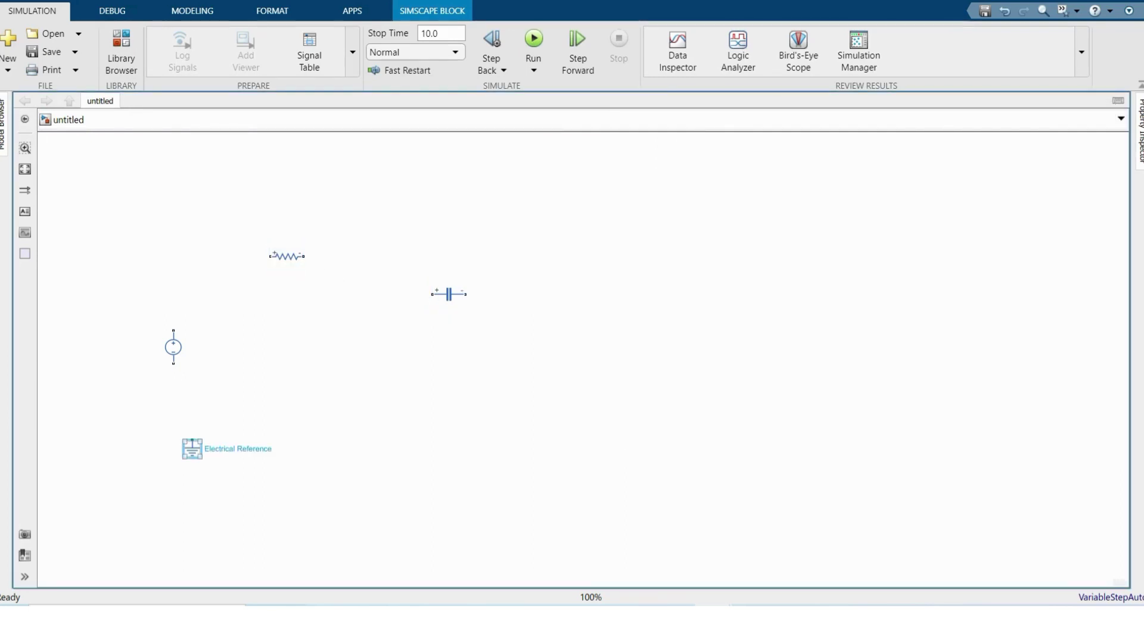
{"action": "left_click", "coordinate": [121, 51]}
{"action": "scroll", "coordinate": [715, 323], "scroll_direction": "down", "scroll_amount": 3}
{"action": "left_click", "coordinate": [684, 350]}
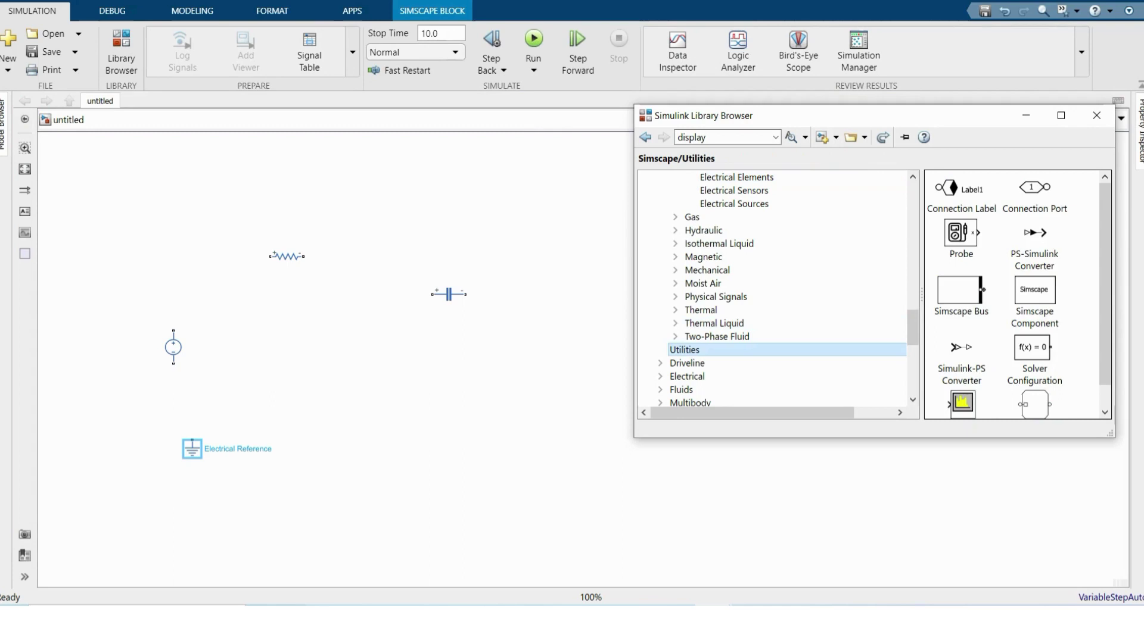
{"action": "scroll", "coordinate": [1025, 321], "scroll_direction": "down", "scroll_amount": 1}
{"action": "left_click_drag", "start_coordinate": [1035, 322], "coordinate": [243, 506]}
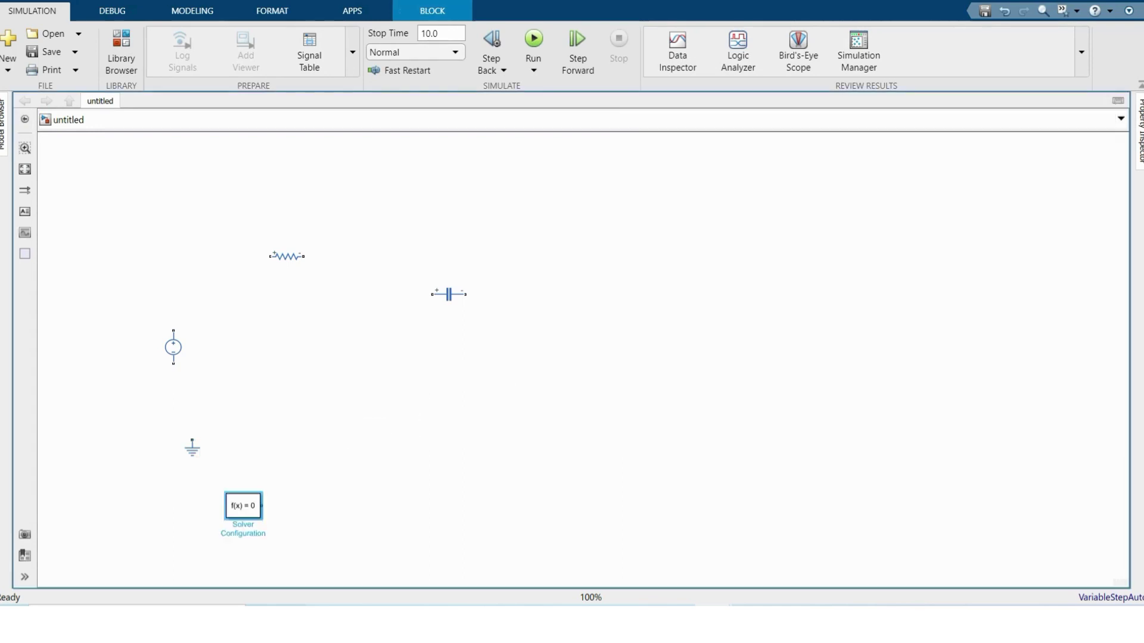
Arrange the DC Voltage Source, Resistor and Capacitor and wire them in series as a closed loop.
{"action": "left_click", "coordinate": [25, 169]}
{"action": "scroll", "coordinate": [518, 286], "scroll_direction": "down", "scroll_amount": 2}
{"action": "left_click_drag", "start_coordinate": [420, 290], "coordinate": [416, 267]}
{"action": "mouse_move", "coordinate": [416, 250]}
{"action": "left_mouse_down"}
{"action": "mouse_move", "coordinate": [467, 199]}
{"action": "mouse_move", "coordinate": [515, 199]}
{"action": "left_mouse_up"}
{"action": "left_click_drag", "start_coordinate": [695, 237], "coordinate": [680, 207]}
{"action": "left_click_drag", "start_coordinate": [549, 199], "coordinate": [480, 336]}
Connect the Electrical Reference and the Solver Configuration block to the return wire of the RC loop.
{"action": "left_click", "coordinate": [438, 392]}
{"action": "left_click_drag", "start_coordinate": [438, 391], "coordinate": [465, 336]}
{"action": "left_click_drag", "start_coordinate": [489, 449], "coordinate": [464, 366]}
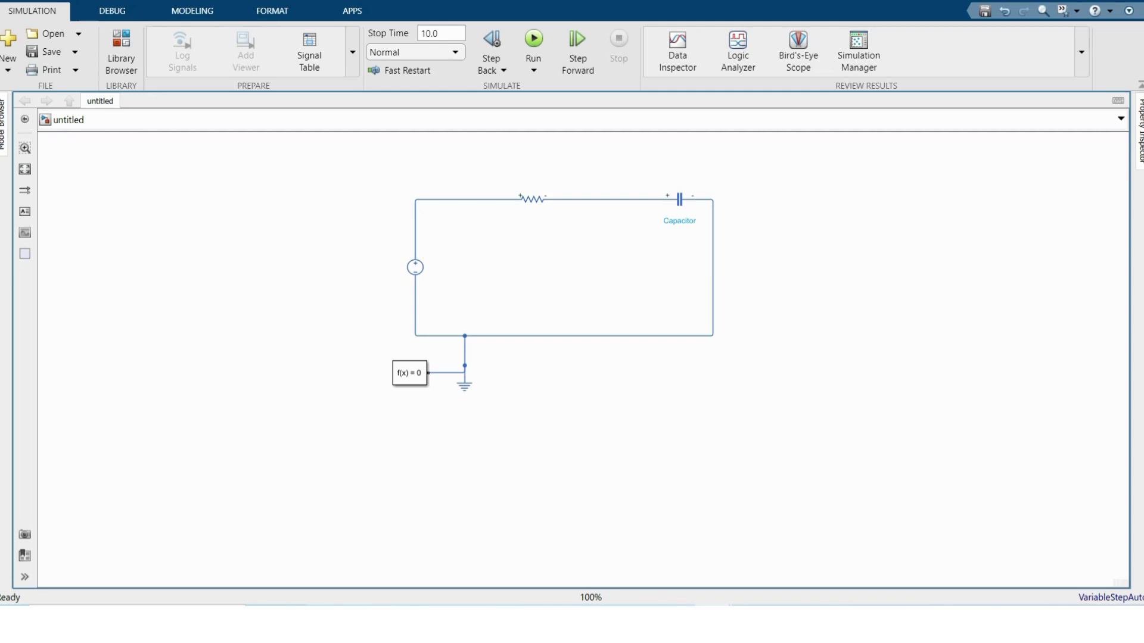
Add a Voltage Sensor from Simscape Electrical Sensors beside the RC circuit.
{"action": "left_click", "coordinate": [121, 53]}
{"action": "left_click", "coordinate": [735, 243]}
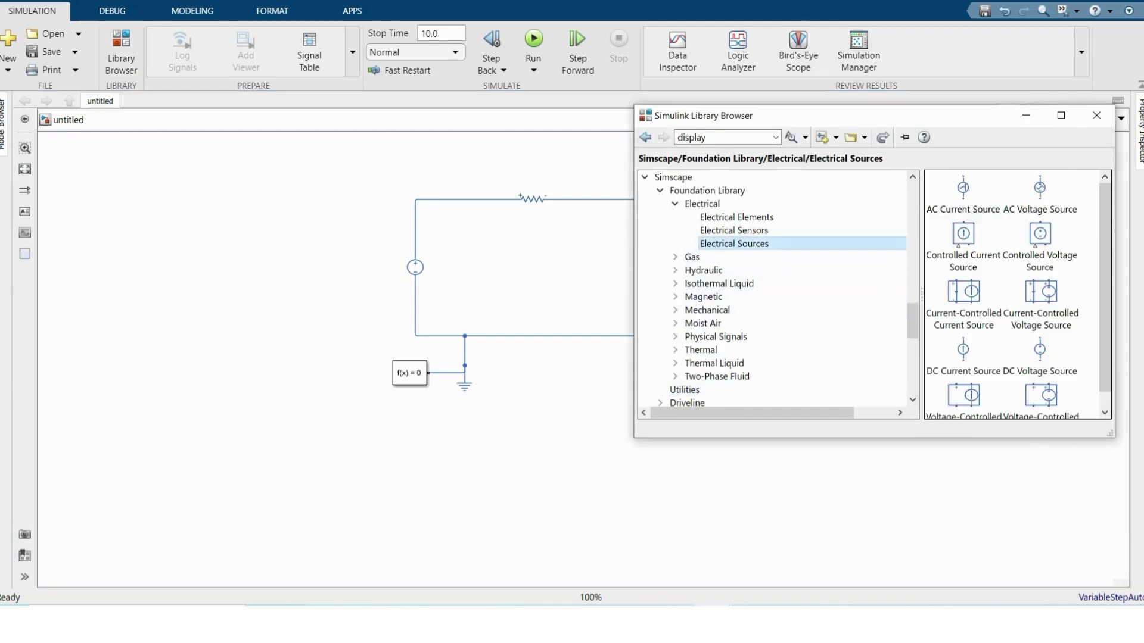
{"action": "left_click", "coordinate": [734, 230]}
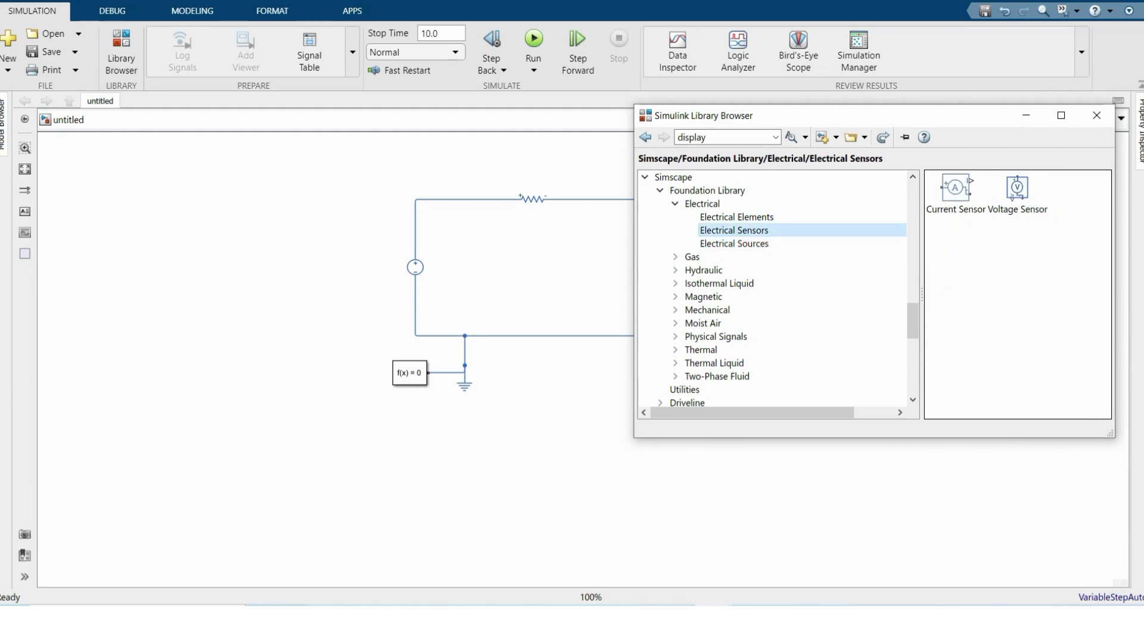
{"action": "left_click_drag", "start_coordinate": [1016, 190], "coordinate": [853, 199]}
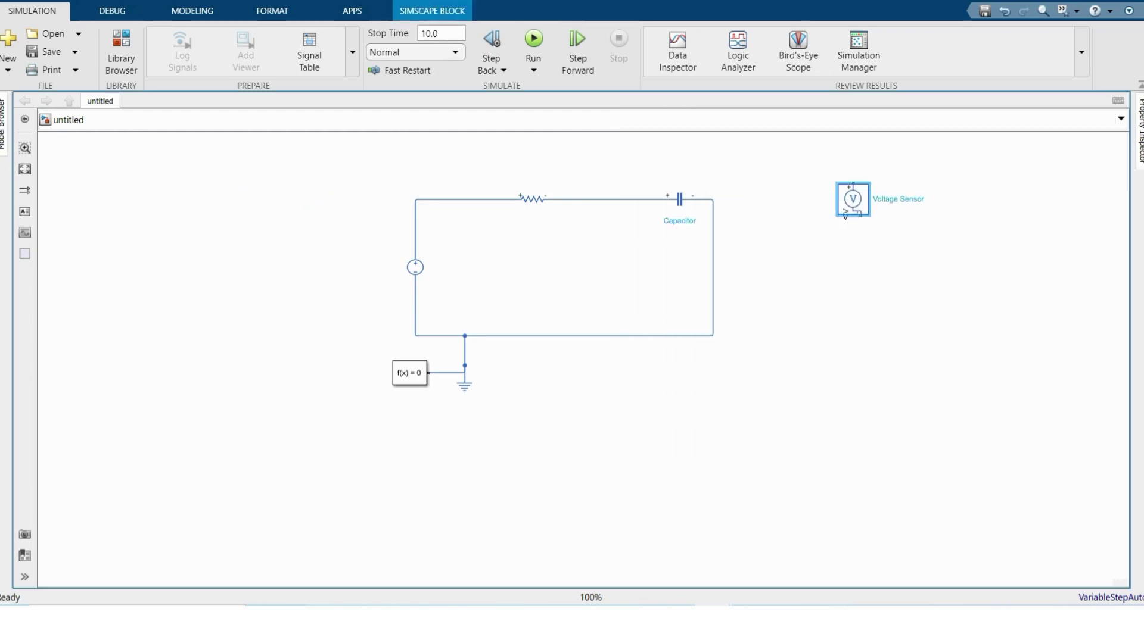
Add a PS-Simulink Converter from Simscape Utilities below the Voltage Sensor.
{"action": "left_click", "coordinate": [120, 52]}
{"action": "scroll", "coordinate": [775, 336], "scroll_direction": "down", "scroll_amount": 2}
{"action": "left_click", "coordinate": [684, 310]}
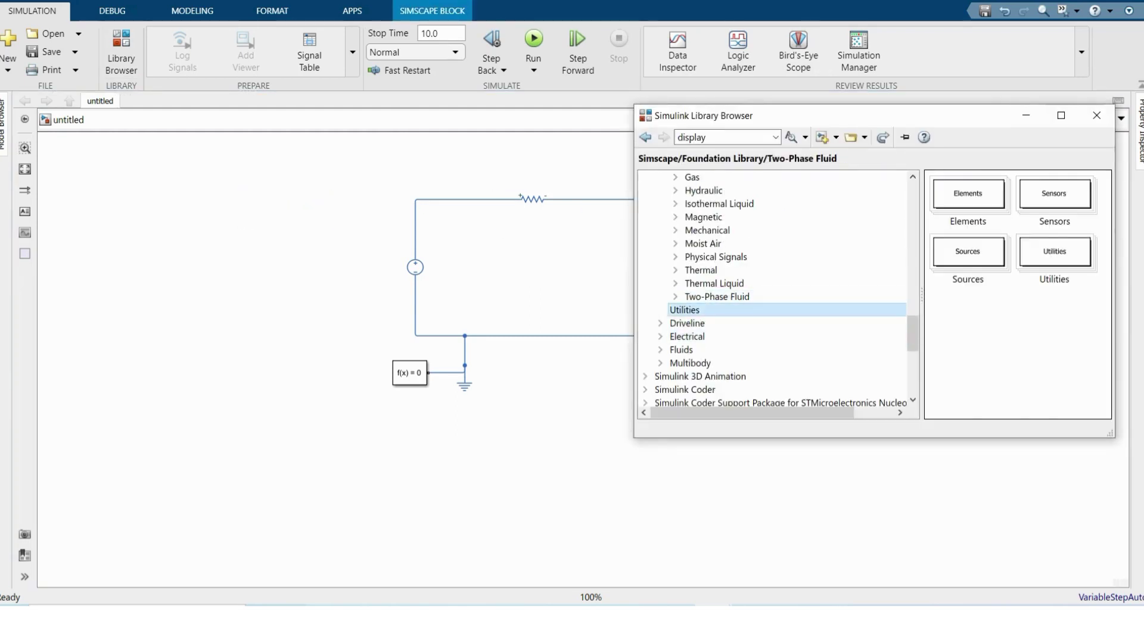
{"action": "left_click_drag", "start_coordinate": [1035, 239], "coordinate": [830, 263]}
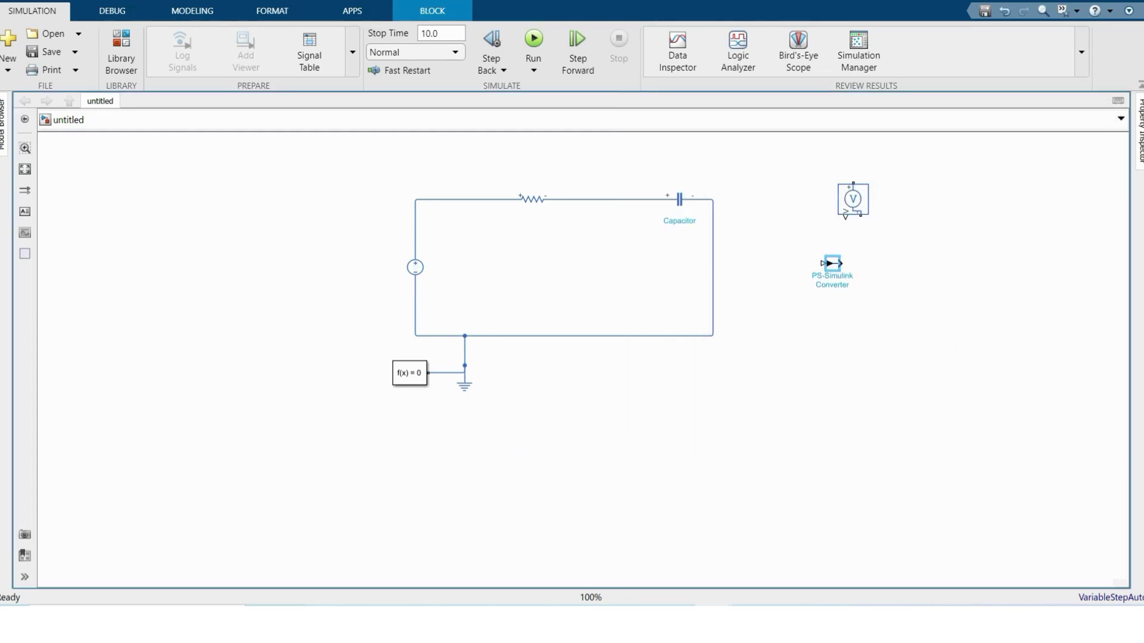
Add a Scope from Simulink Sinks and attach it to the PS-Simulink Converter's output.
{"action": "left_click", "coordinate": [121, 53]}
{"action": "scroll", "coordinate": [691, 257], "scroll_direction": "up", "scroll_amount": 2}
{"action": "scroll", "coordinate": [691, 256], "scroll_direction": "down", "scroll_amount": 10}
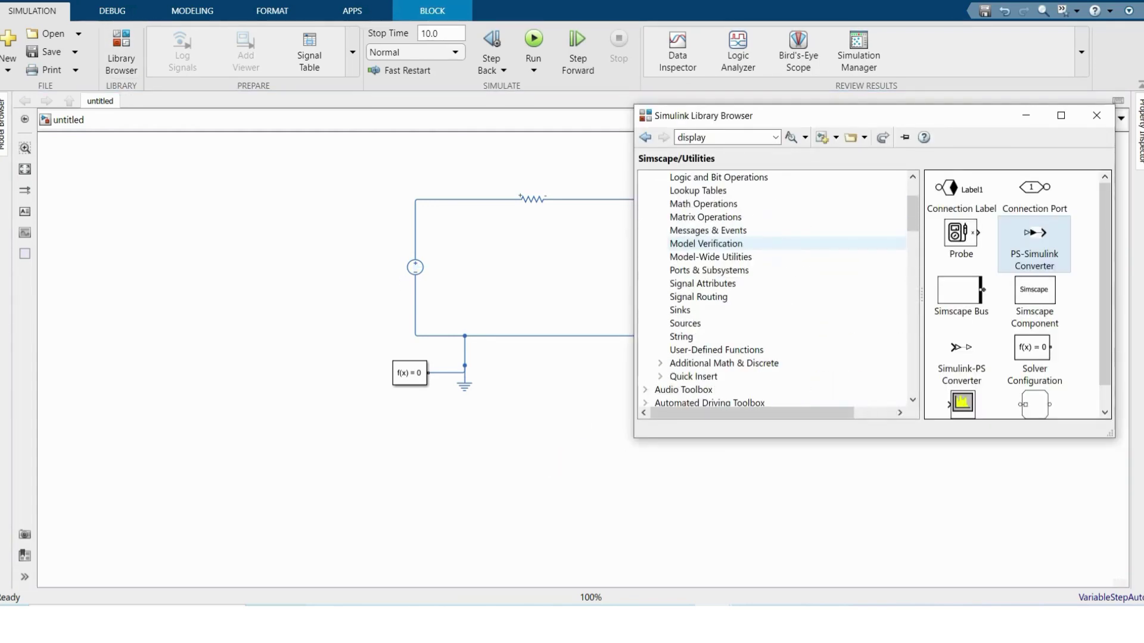
{"action": "left_click", "coordinate": [679, 310]}
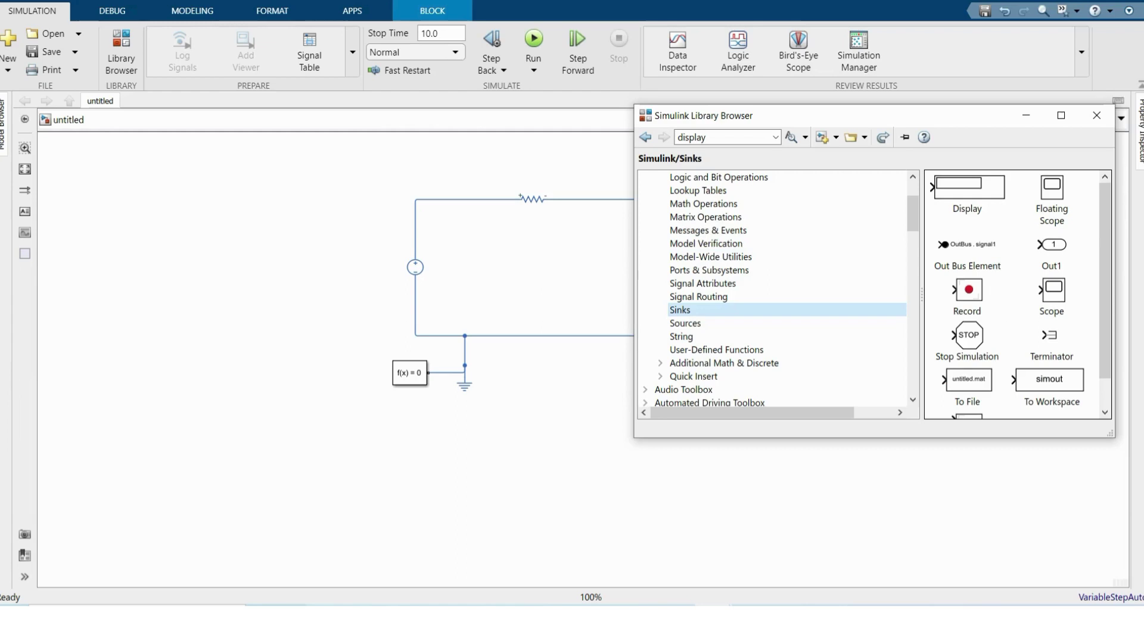
{"action": "left_click_drag", "start_coordinate": [1051, 291], "coordinate": [899, 263]}
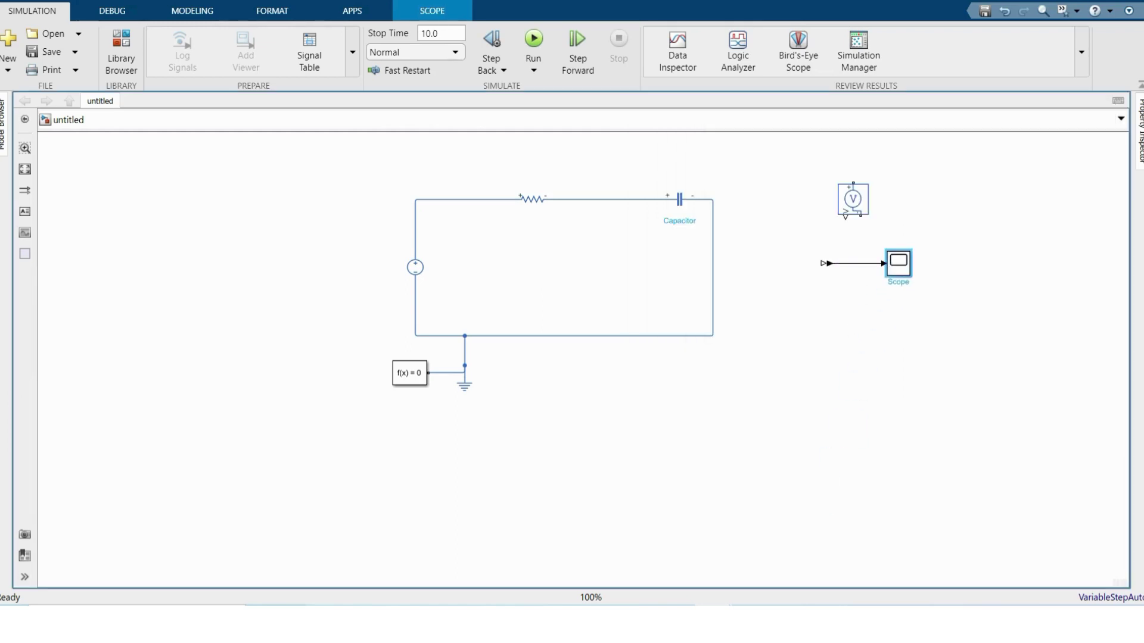
Wire the Voltage Sensor across the Capacitor and its measurement output to the PS-Simulink Converter's input.
{"action": "left_click_drag", "start_coordinate": [852, 182], "coordinate": [601, 199]}
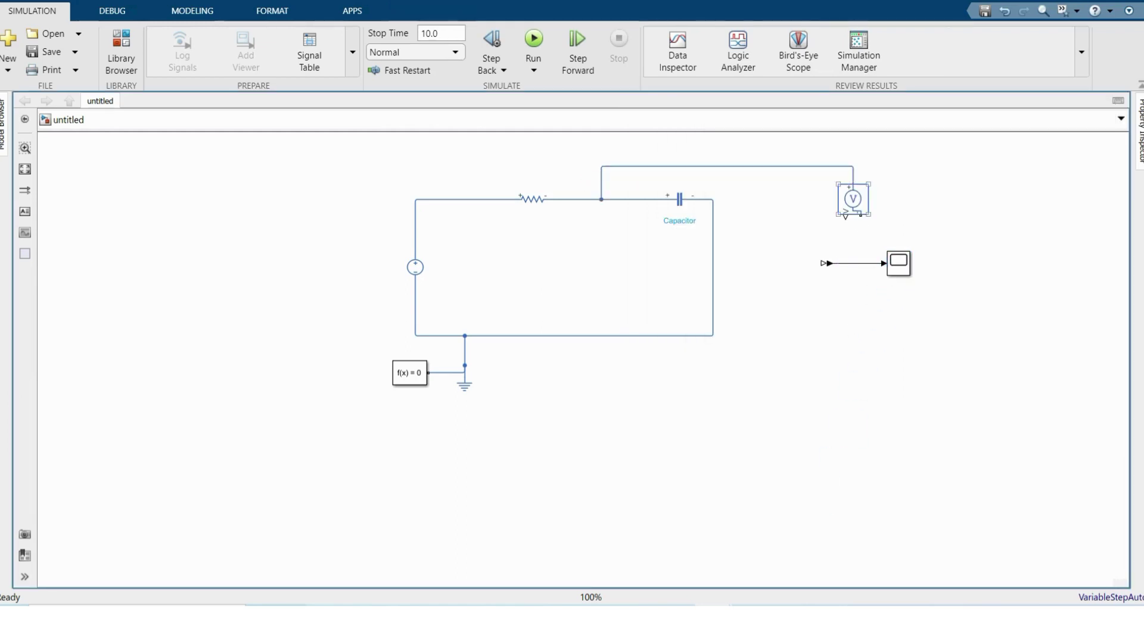
{"action": "mouse_move", "coordinate": [853, 199]}
{"action": "left_mouse_down"}
{"action": "mouse_move", "coordinate": [691, 206]}
{"action": "mouse_move", "coordinate": [781, 199]}
{"action": "mouse_move", "coordinate": [713, 242]}
{"action": "left_mouse_up"}
{"action": "left_click_drag", "start_coordinate": [773, 215], "coordinate": [826, 263]}
Set the DC Voltage Source's constant voltage to 10 V.
{"action": "double_click", "coordinate": [416, 268]}
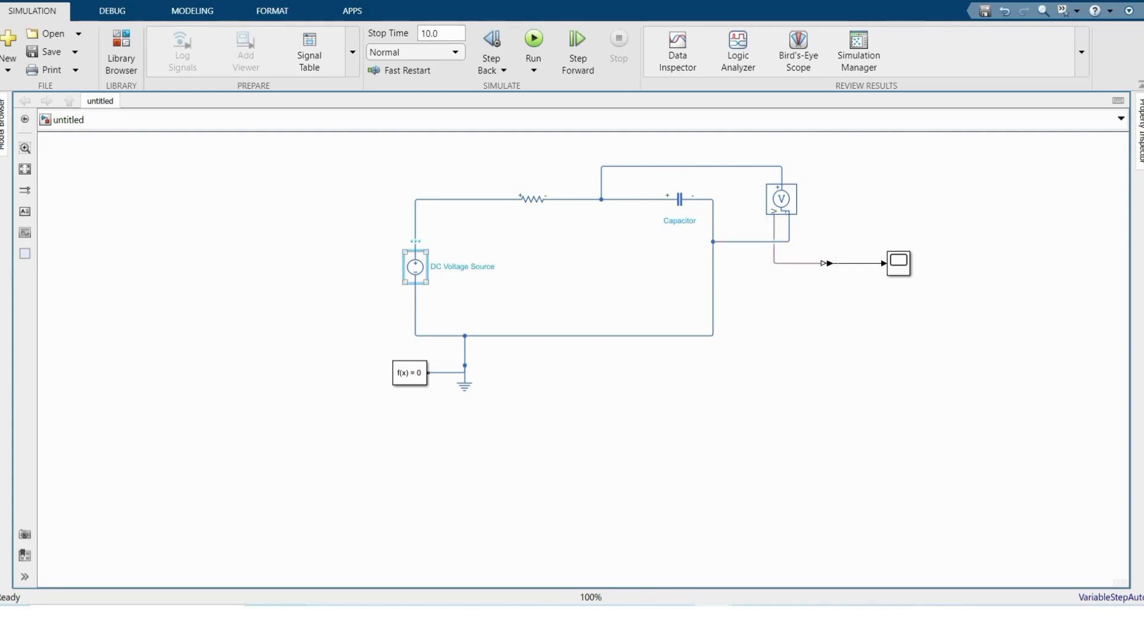
{"action": "double_click", "coordinate": [598, 301]}
{"action": "type", "text": "10"}
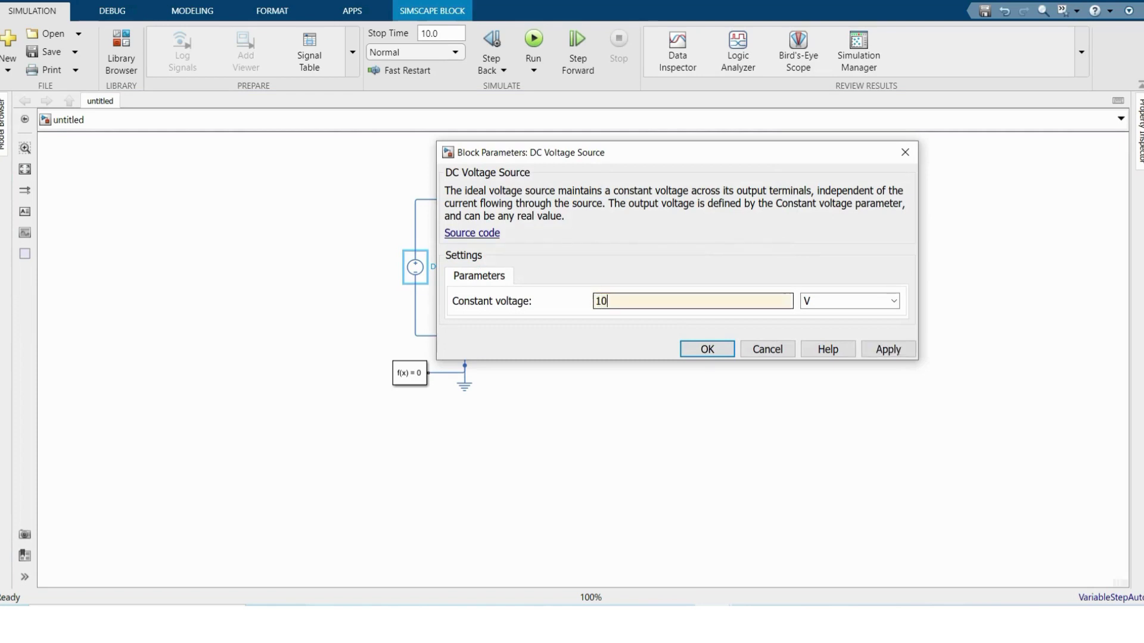
{"action": "key", "text": "Return"}
Set the Resistor's resistance to 5 Ohm.
{"action": "double_click", "coordinate": [533, 200]}
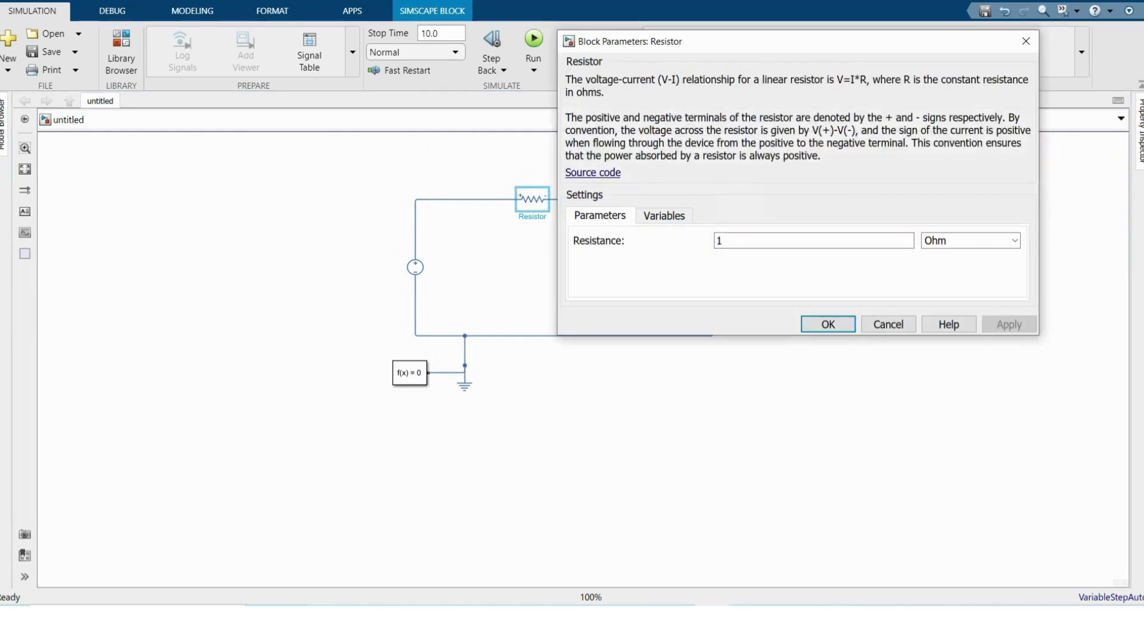
{"action": "double_click", "coordinate": [719, 241]}
{"action": "type", "text": "5"}
{"action": "key", "text": "Return"}
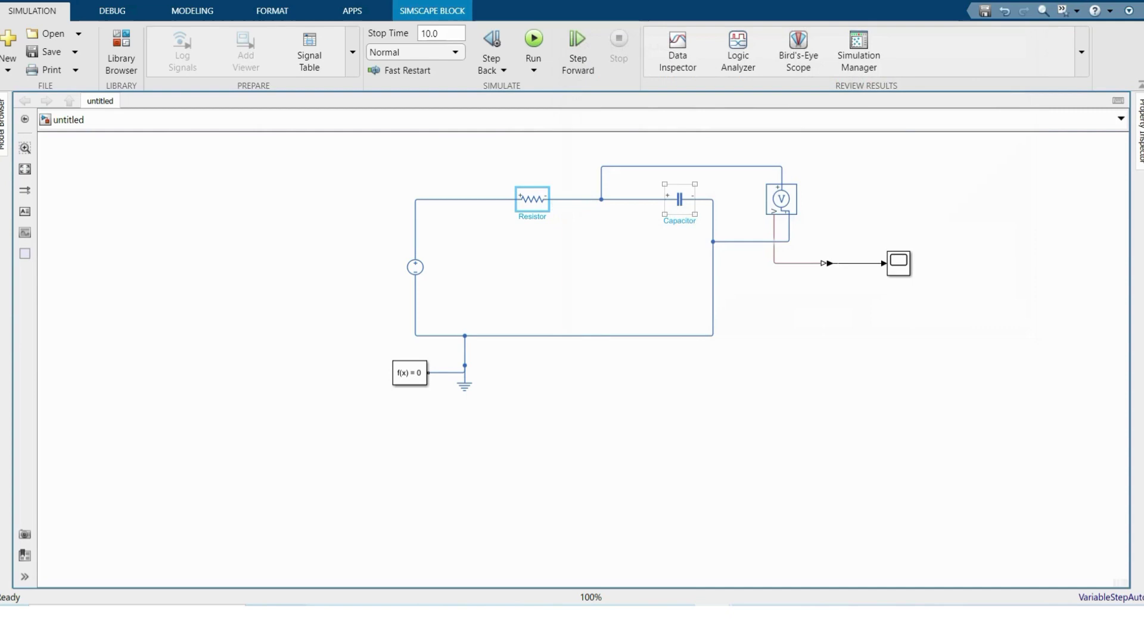
Set the Capacitor's capacitance to 47 and change its unit from farads to a smaller one.
{"action": "double_click", "coordinate": [680, 199]}
{"action": "left_click_drag", "start_coordinate": [362, 231], "coordinate": [329, 230]}
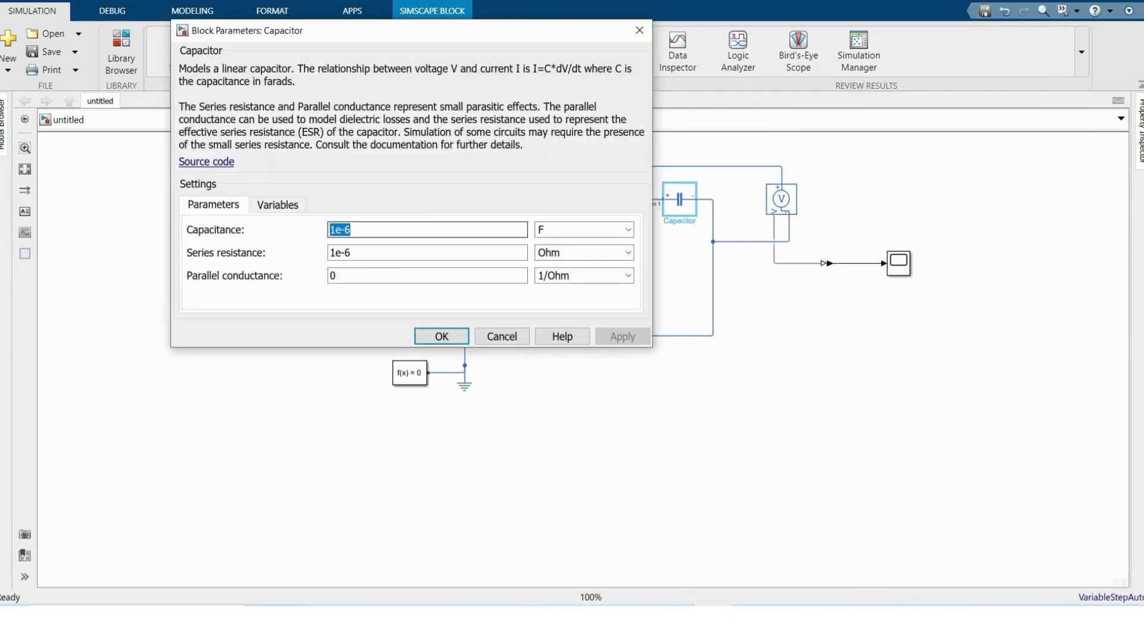
{"action": "type", "text": "47"}
{"action": "left_click", "coordinate": [628, 230]}
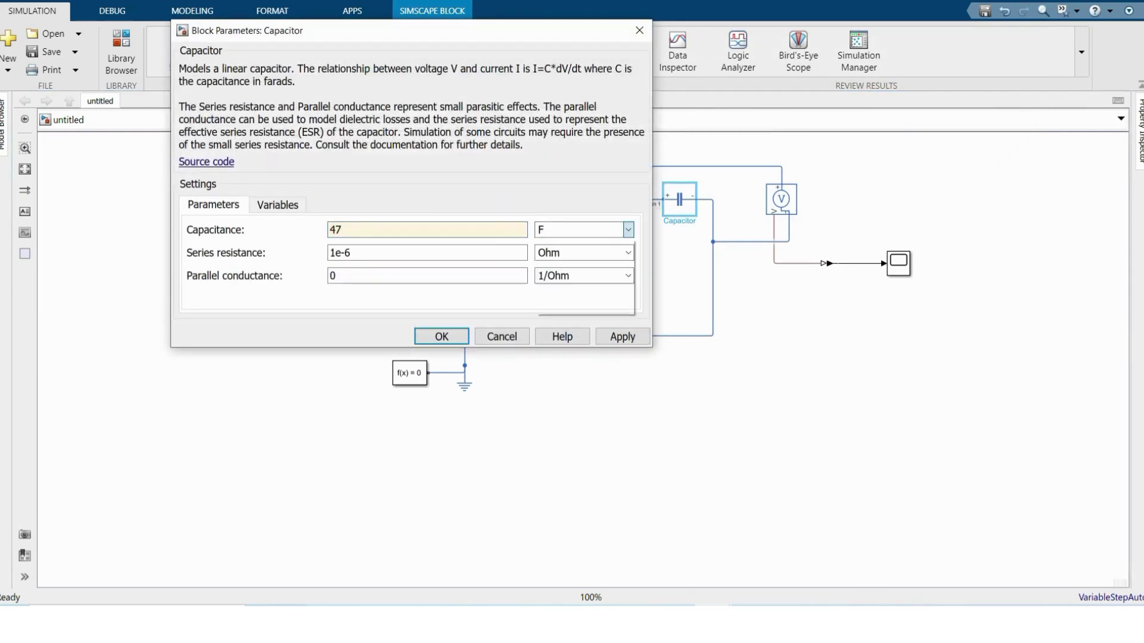
{"action": "left_click", "coordinate": [560, 307]}
{"action": "key", "text": "Return"}
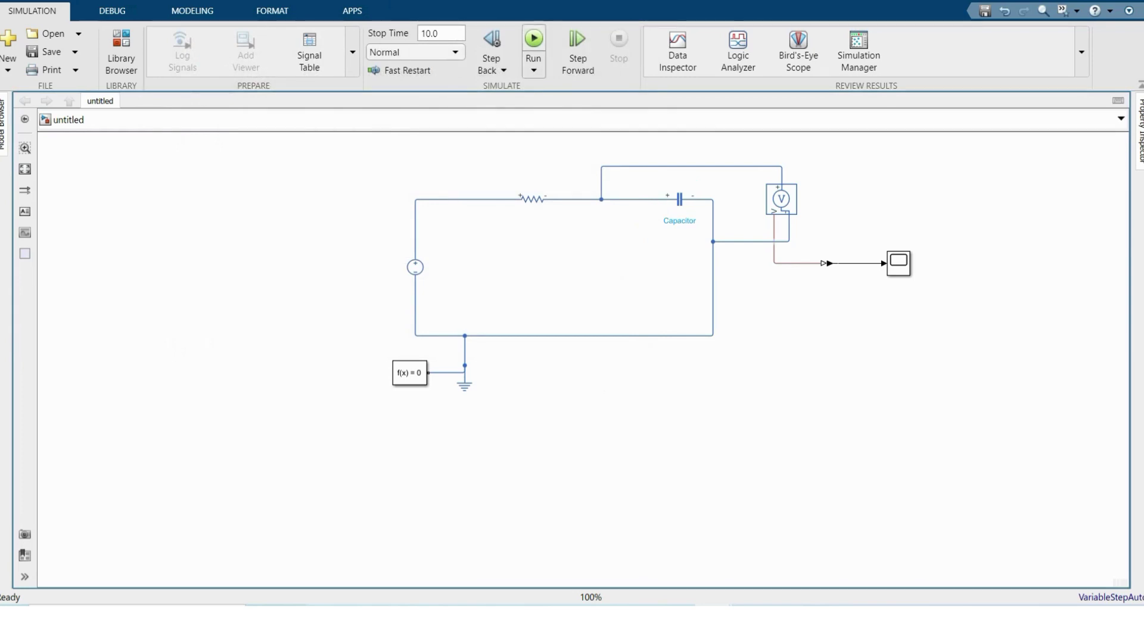
Run the simulation, view the capacitor voltage waveform in the Scope, and close the Scope window.
{"action": "left_click", "coordinate": [533, 39]}
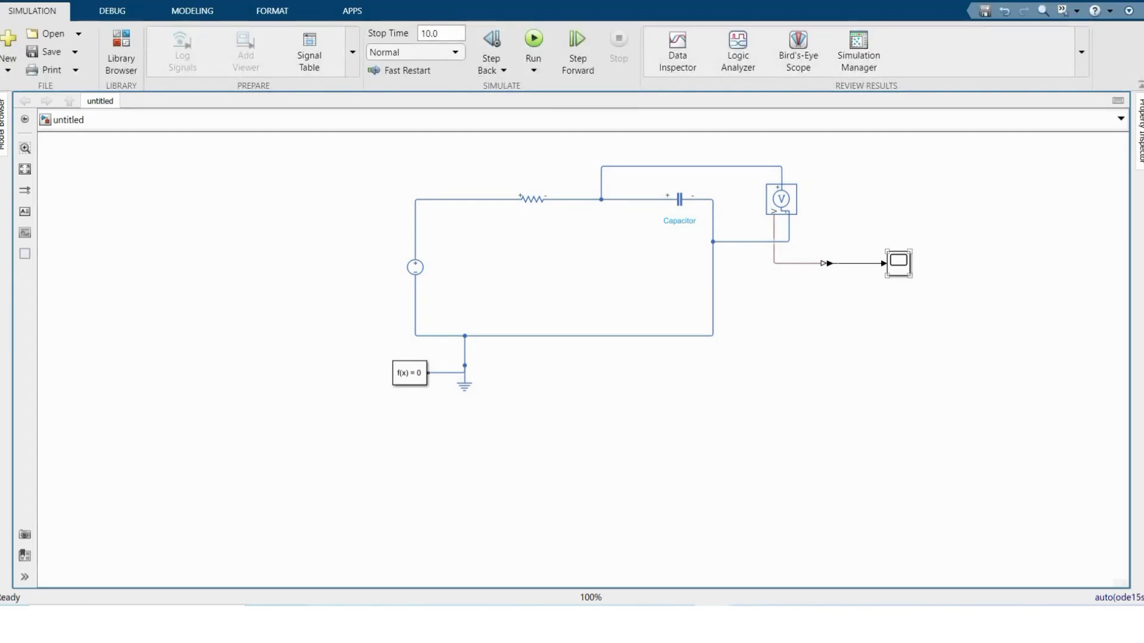
{"action": "double_click", "coordinate": [899, 263]}
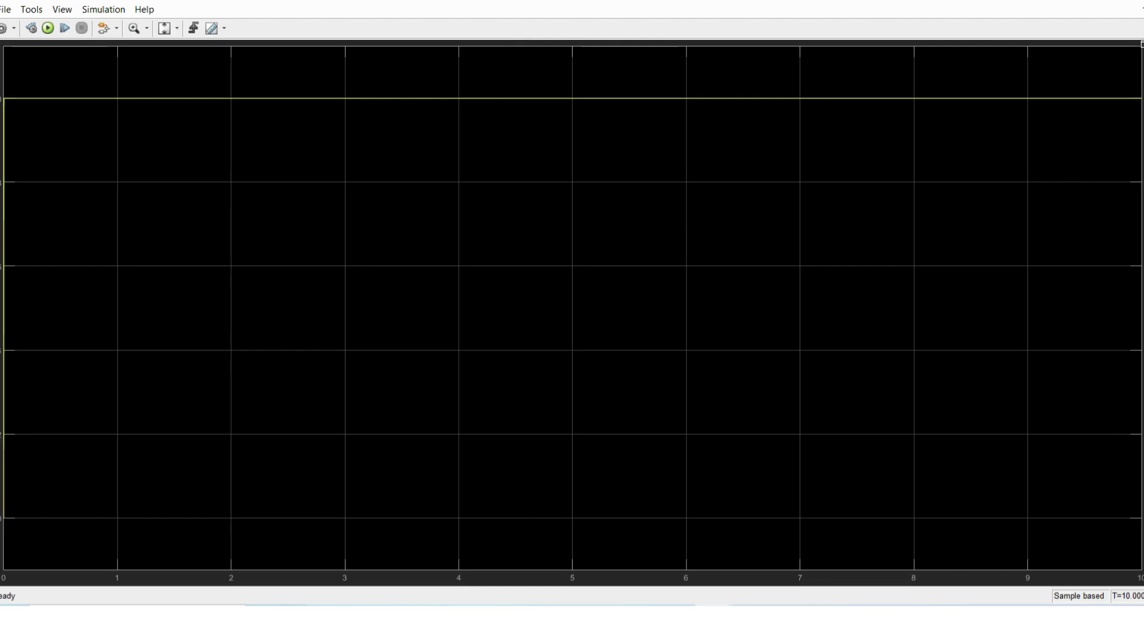
{"action": "key", "text": "alt+F4"}
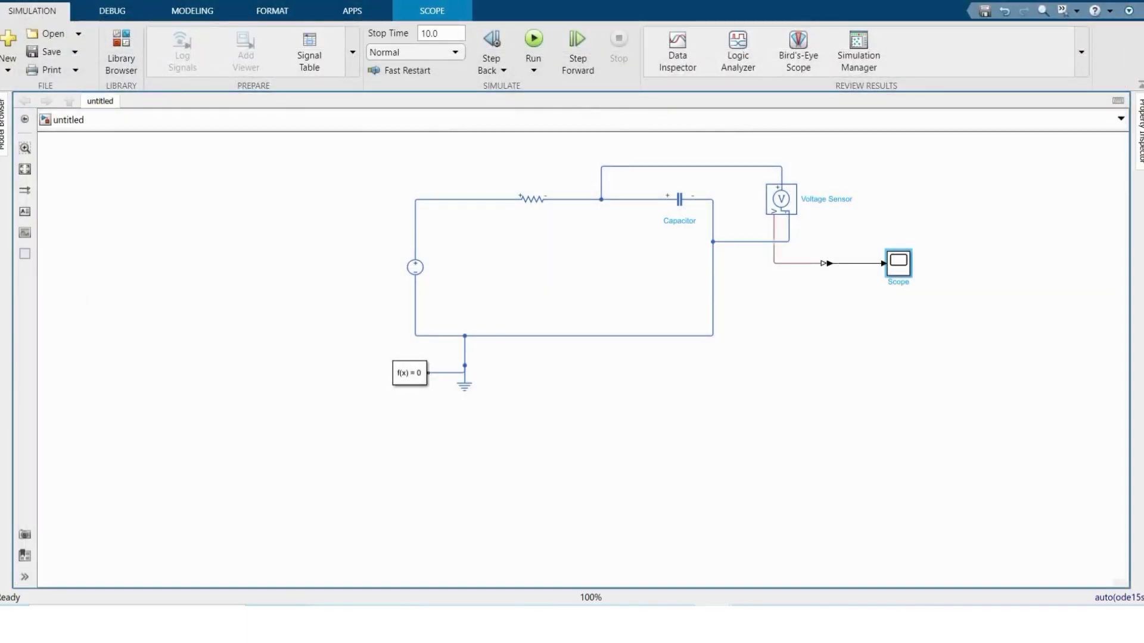
Switch to the MATLAB Command Window and calculate five time constants by evaluating 5*47e-6 and then 5*ans.
{"action": "key", "text": "alt+Tab"}
{"action": "type", "text": "5"}
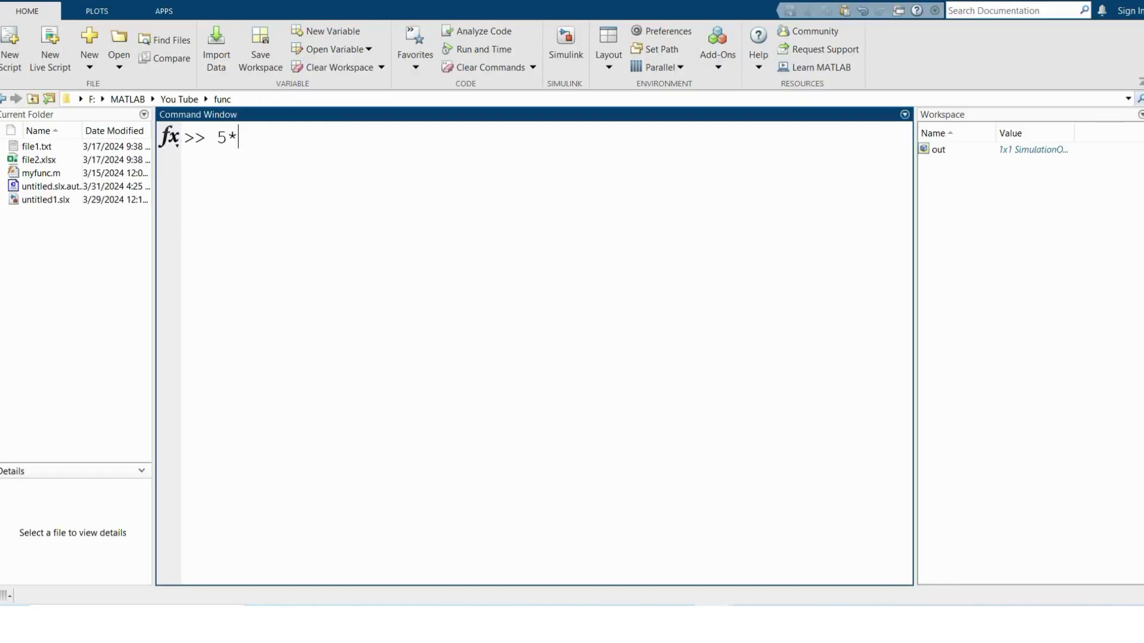
{"action": "type", "text": "*47e-6"}
{"action": "key", "text": "Return"}
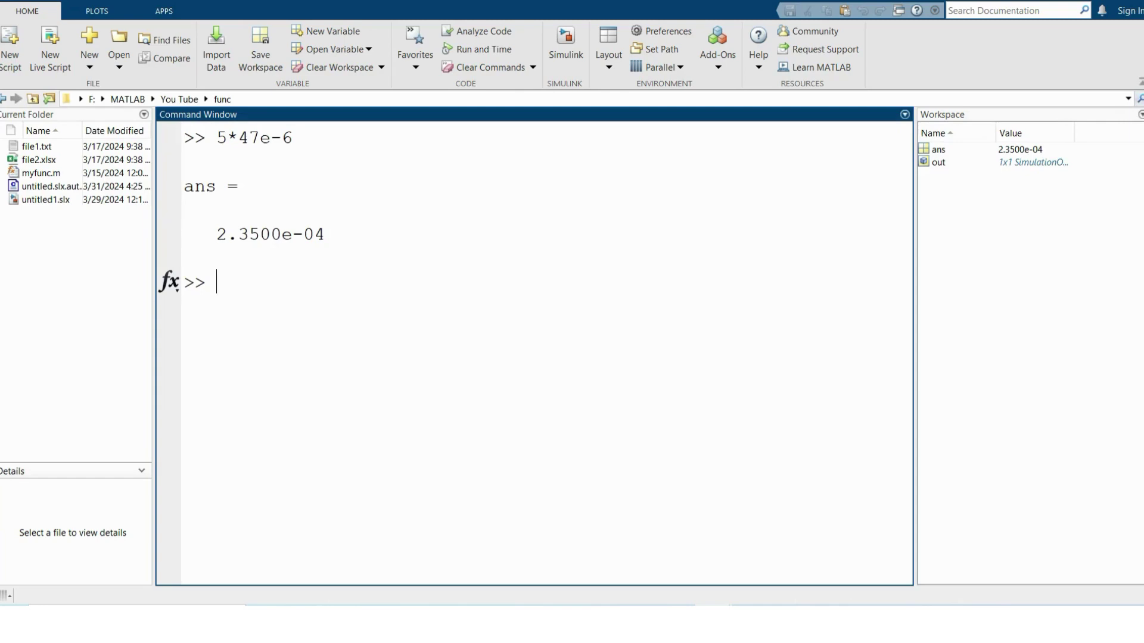
{"action": "type", "text": "5*ans"}
{"action": "key", "text": "Return"}
Copy the 5*ans result and set it as the Simulink model's stop time, 0.0012.
{"action": "left_click_drag", "start_coordinate": [271, 283], "coordinate": [217, 283]}
{"action": "left_click", "coordinate": [186, 305]}
{"action": "left_click_drag", "start_coordinate": [293, 379], "coordinate": [206, 379]}
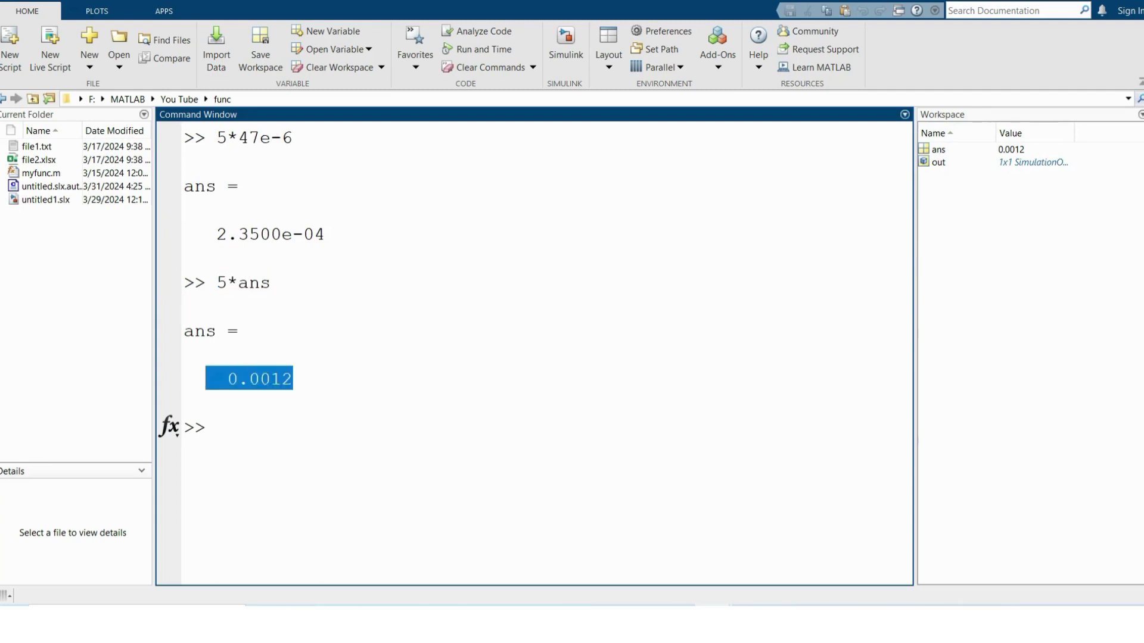
{"action": "right_click", "coordinate": [259, 357]}
{"action": "left_click", "coordinate": [286, 482]}
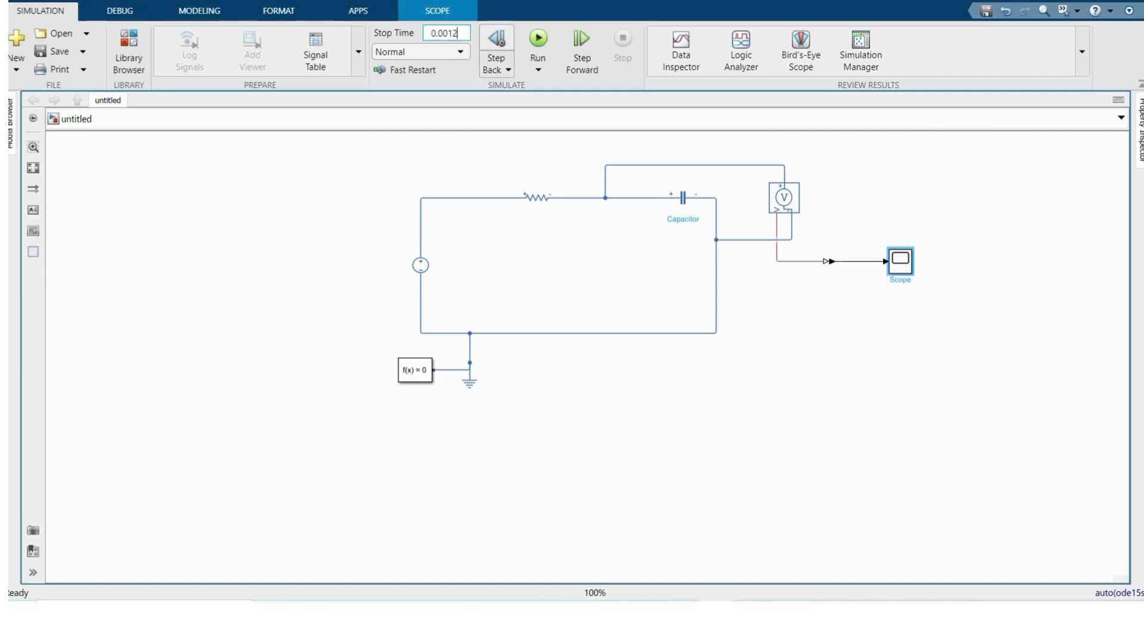
Run the simulation, open the Scope to view the capacitor voltage, and rescale its axes.
{"action": "left_click", "coordinate": [538, 44]}
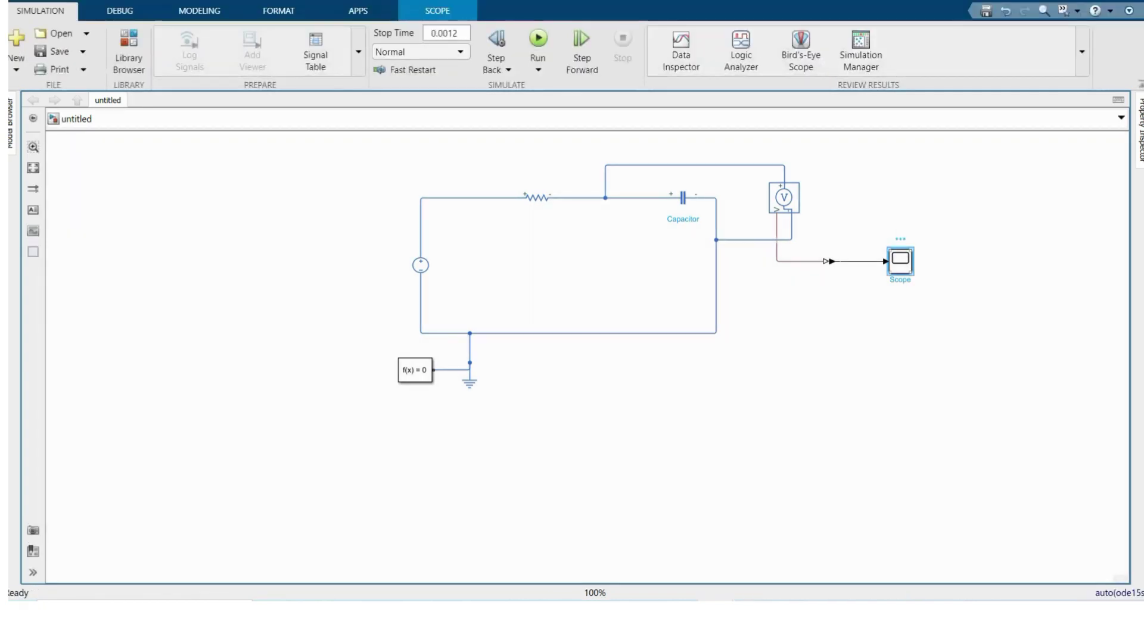
{"action": "double_click", "coordinate": [900, 261]}
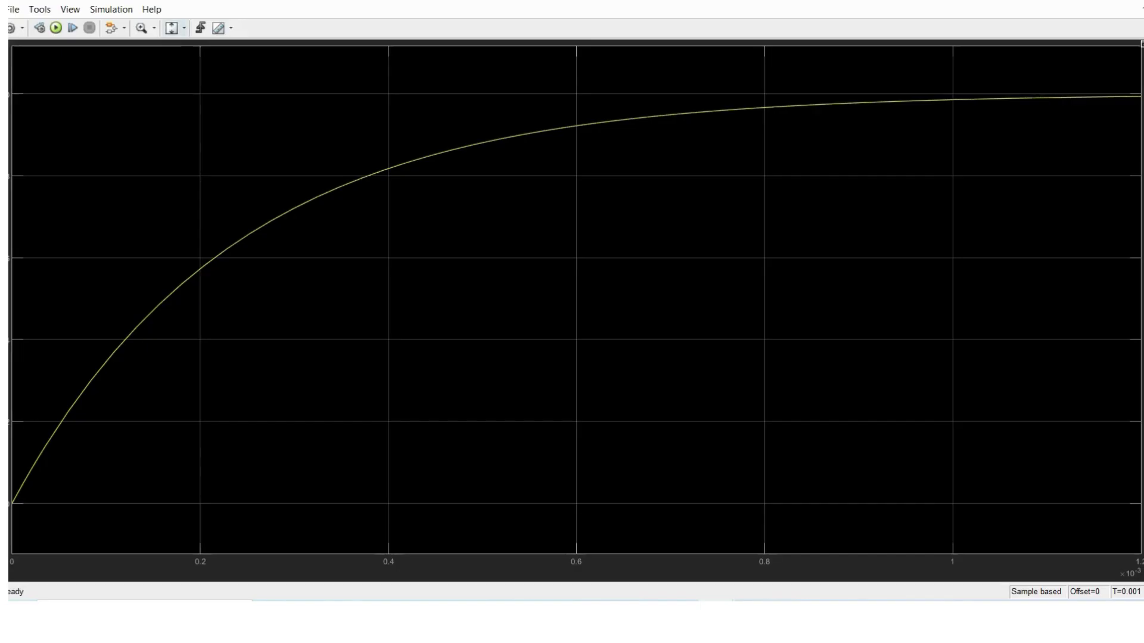
{"action": "left_click", "coordinate": [184, 28]}
{"action": "left_click", "coordinate": [174, 64]}
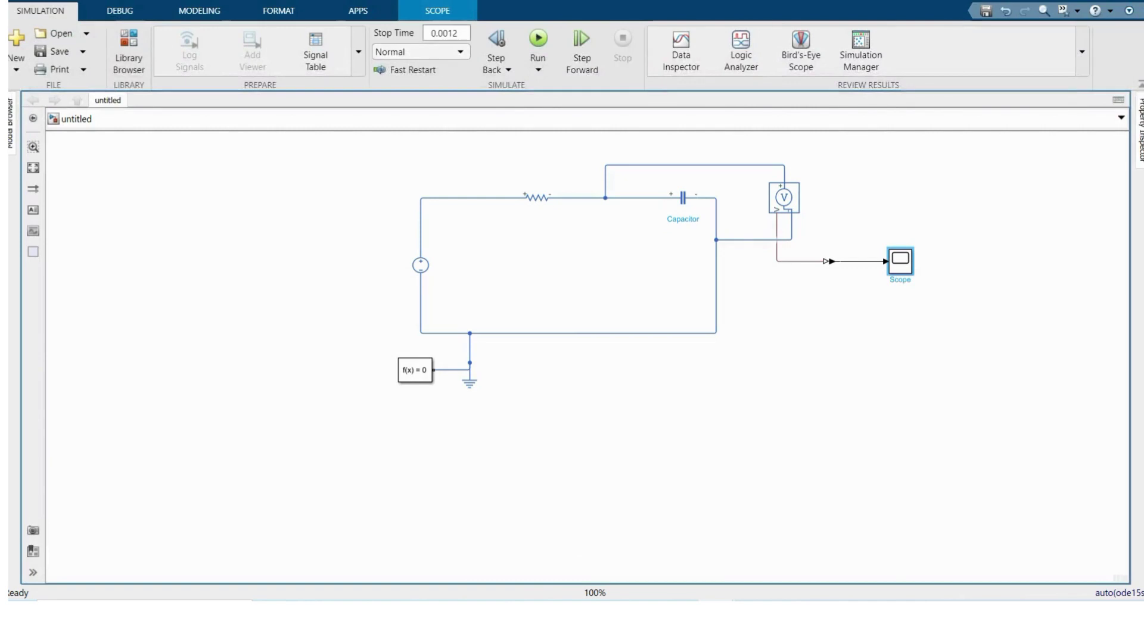
Extend the simulation stop time to 0.0012*2 and run the model again.
{"action": "left_click", "coordinate": [464, 33]}
{"action": "type", "text": "*2"}
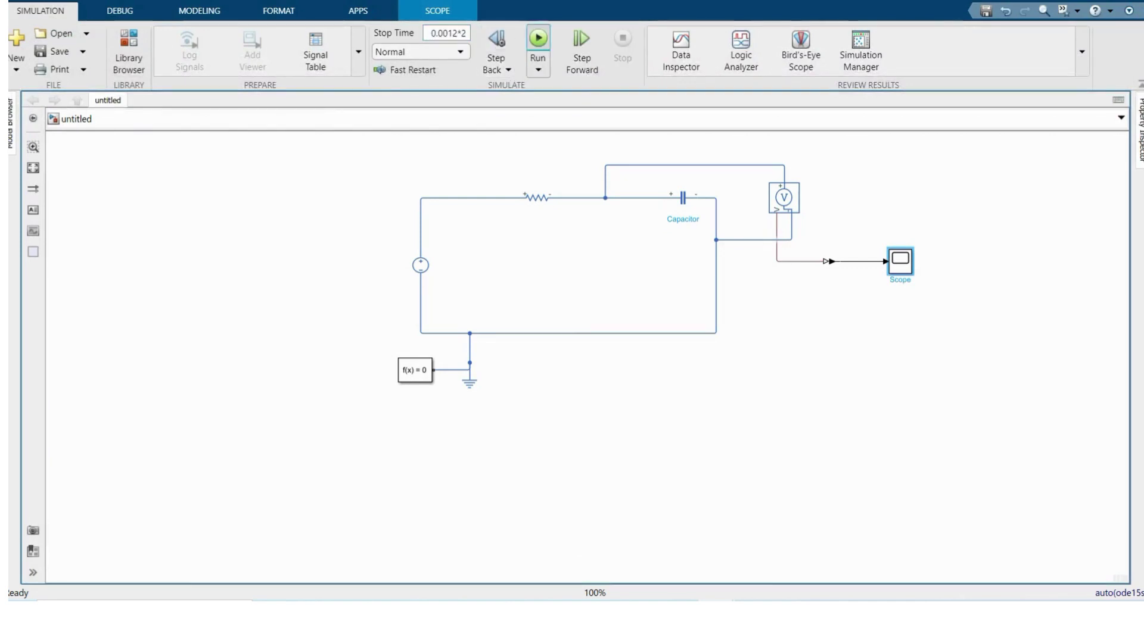
{"action": "left_click", "coordinate": [538, 40]}
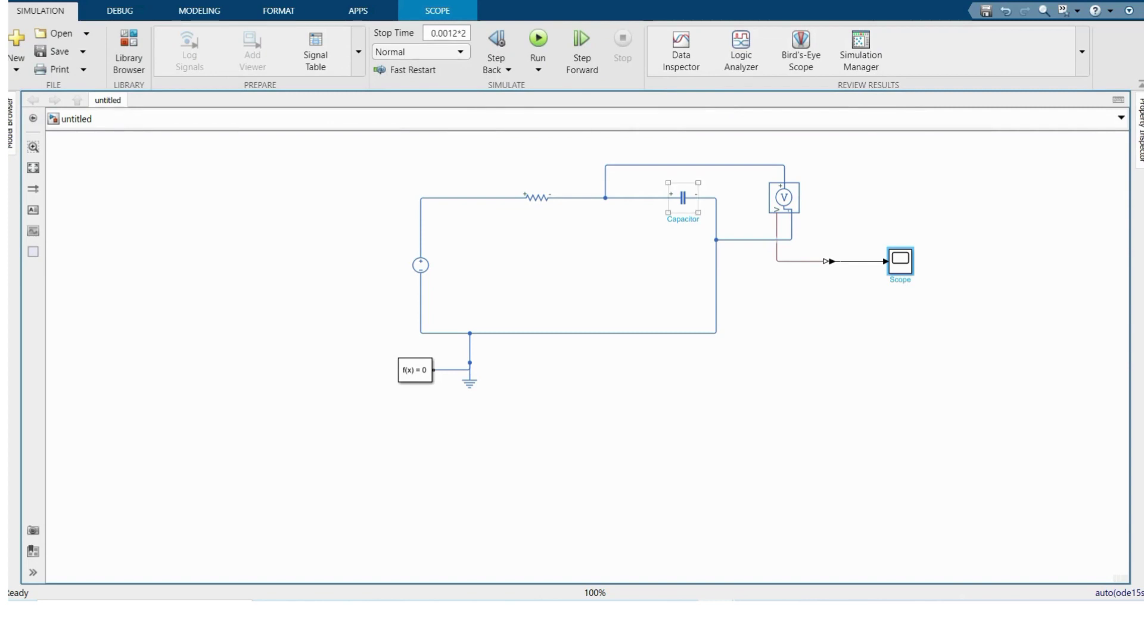
Set the beginning value of the Capacitor block's capacitor voltage variable to 5 V.
{"action": "left_click", "coordinate": [683, 197]}
{"action": "double_click", "coordinate": [682, 198]}
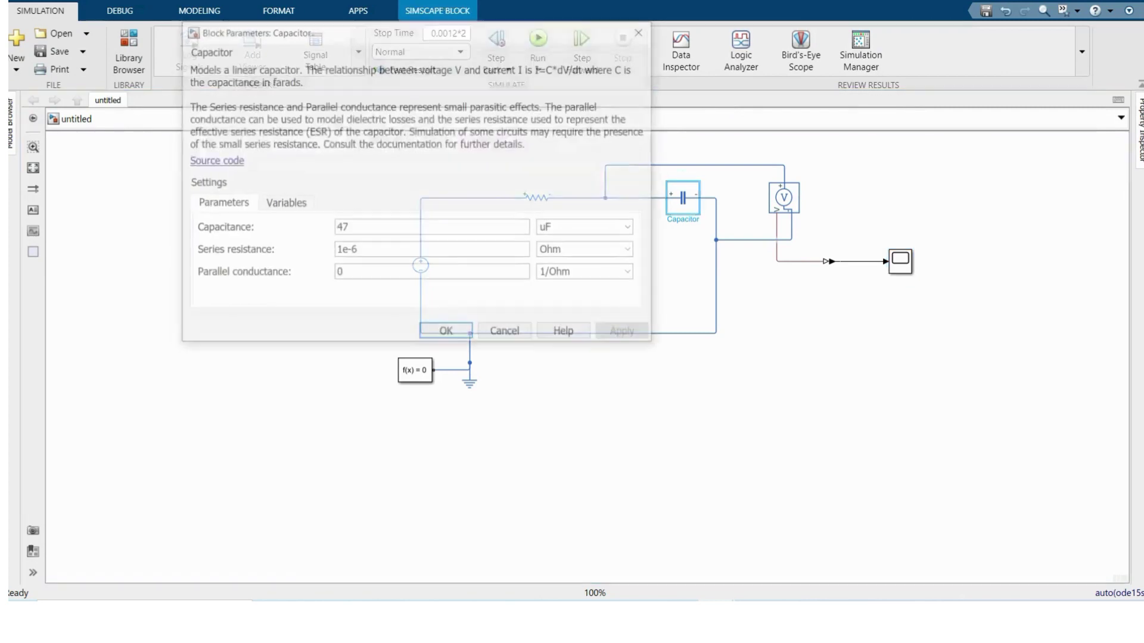
{"action": "left_click", "coordinate": [284, 204]}
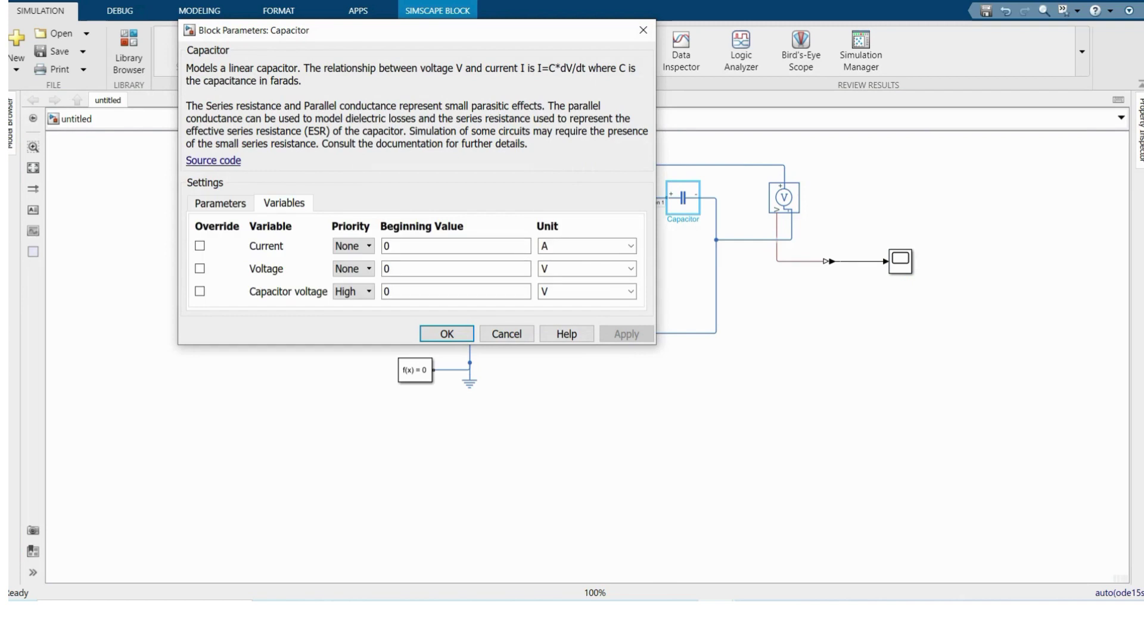
{"action": "double_click", "coordinate": [387, 292]}
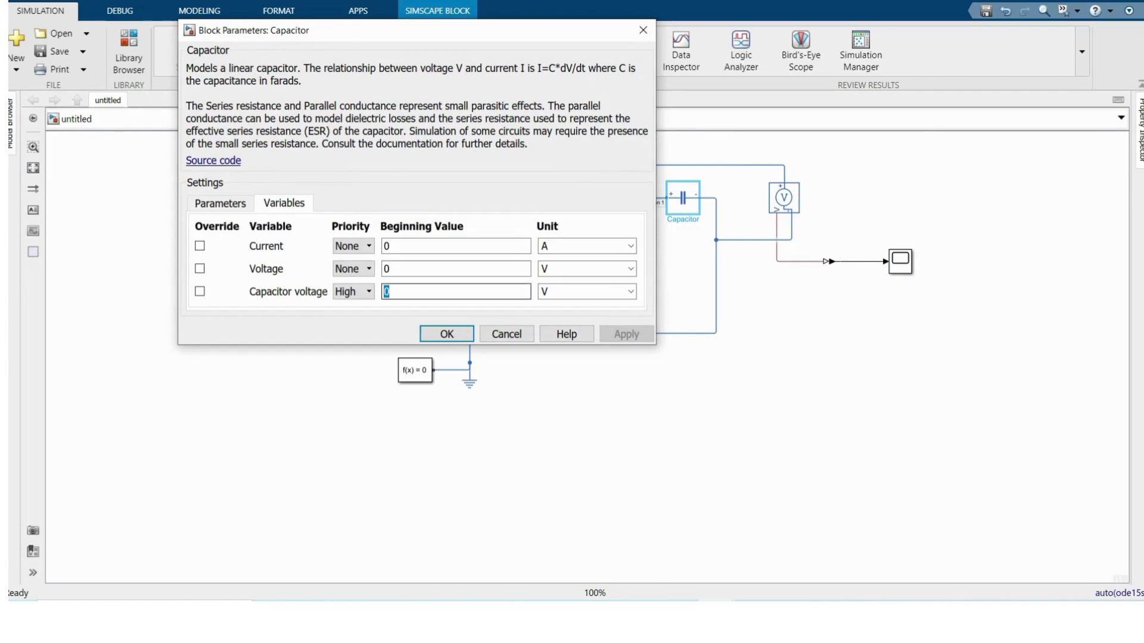
{"action": "type", "text": "5"}
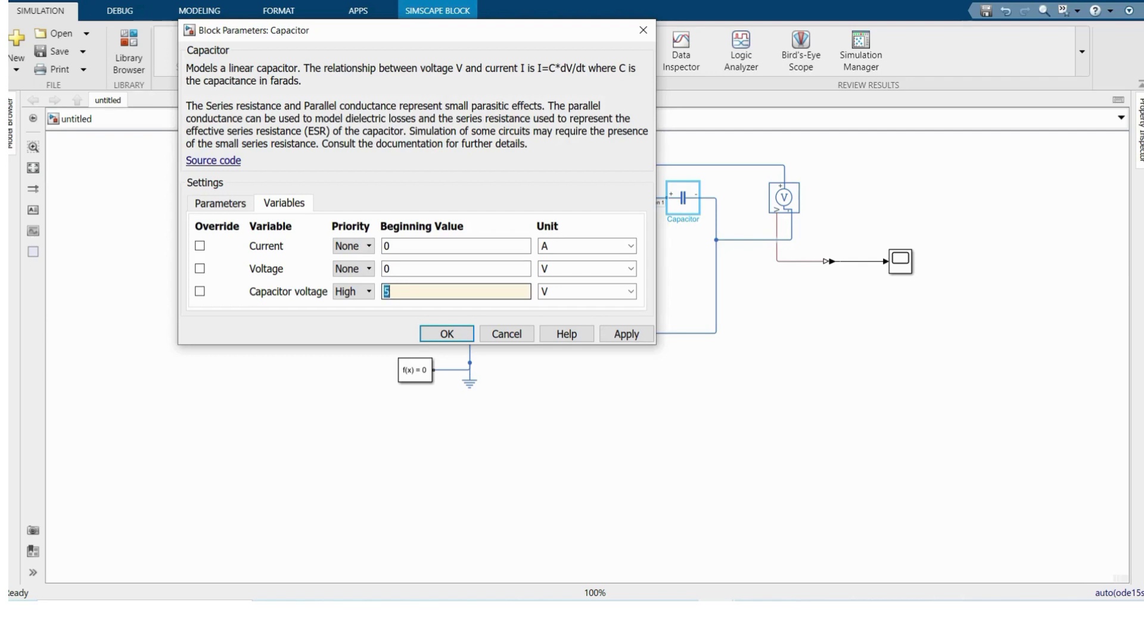
{"action": "key", "text": "Return"}
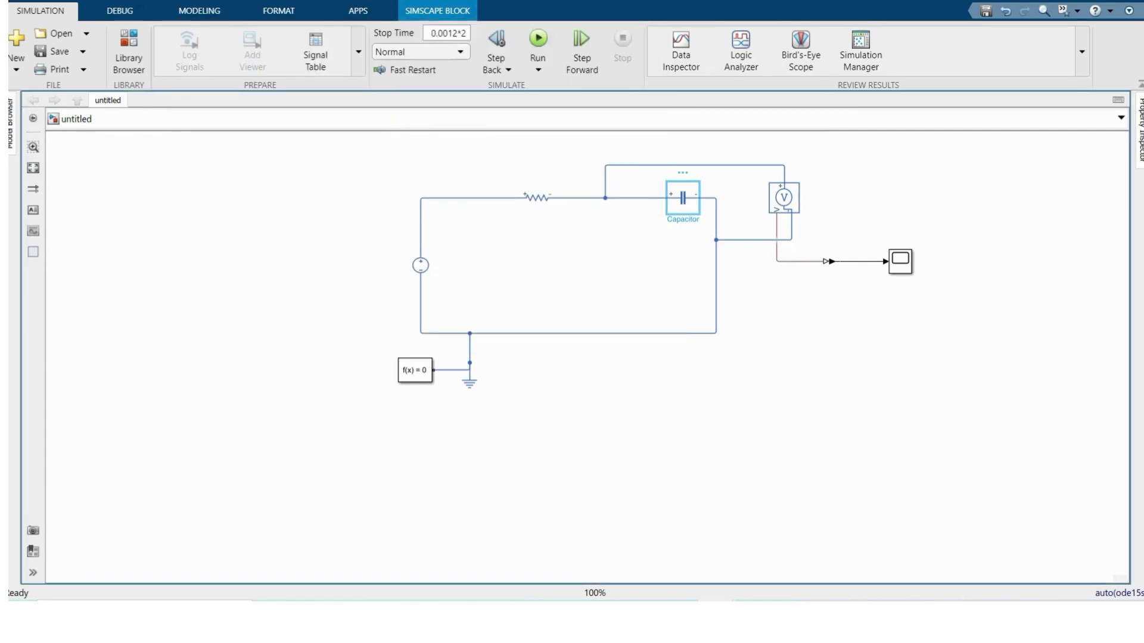
Simulate the circuit with the initially charged capacitor and view the voltage waveform in the Scope.
{"action": "left_click", "coordinate": [595, 268]}
{"action": "left_click", "coordinate": [538, 39]}
{"action": "double_click", "coordinate": [900, 260]}
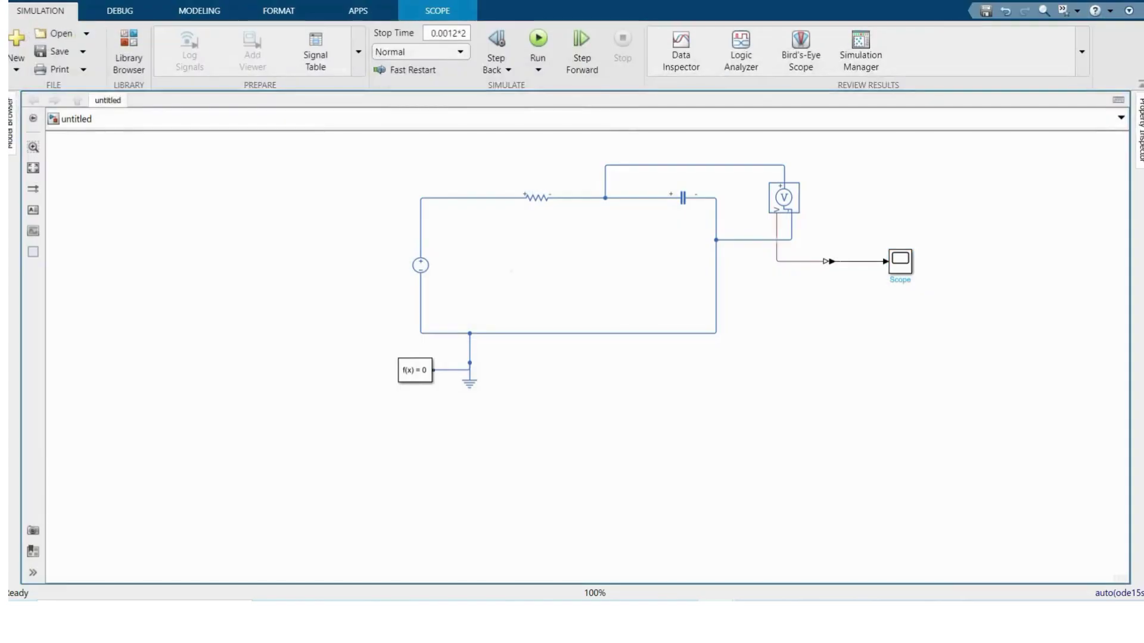
Delete the DC Voltage Source from the circuit.
{"action": "left_click", "coordinate": [421, 264]}
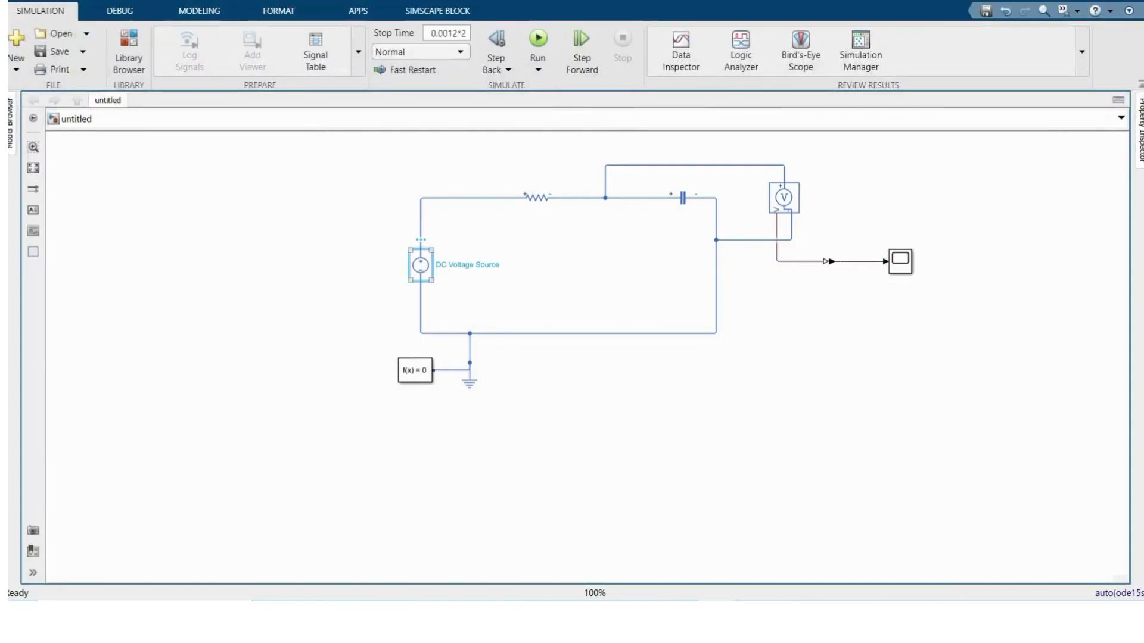
{"action": "key", "text": "Delete"}
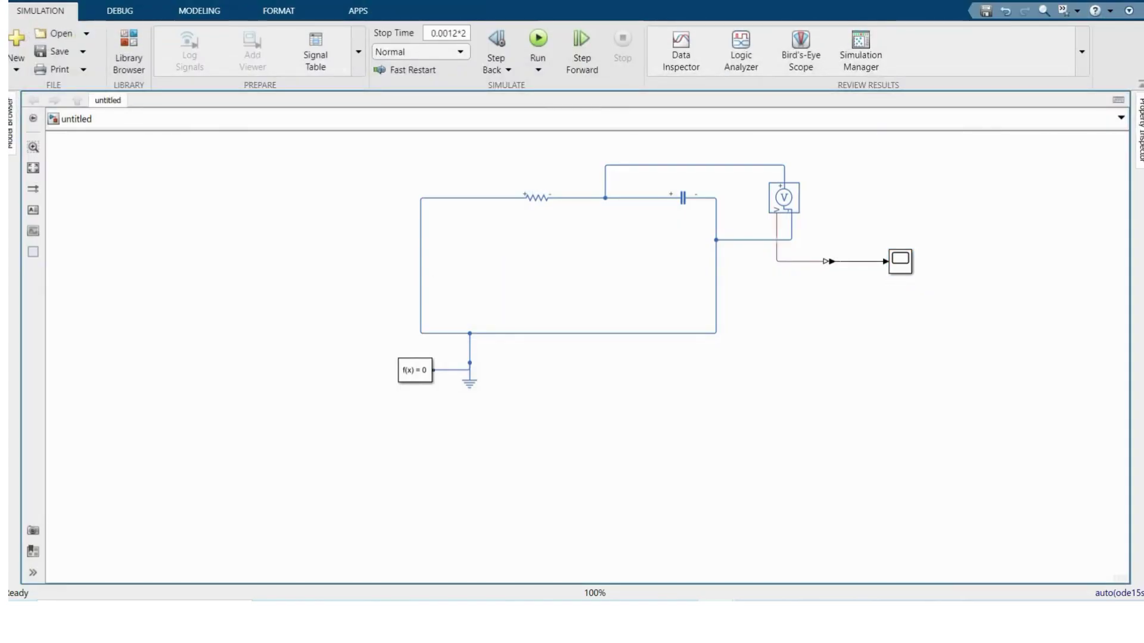
Check the Capacitor's initial voltage setting and run the simulation of the source-free RC circuit.
{"action": "double_click", "coordinate": [682, 197]}
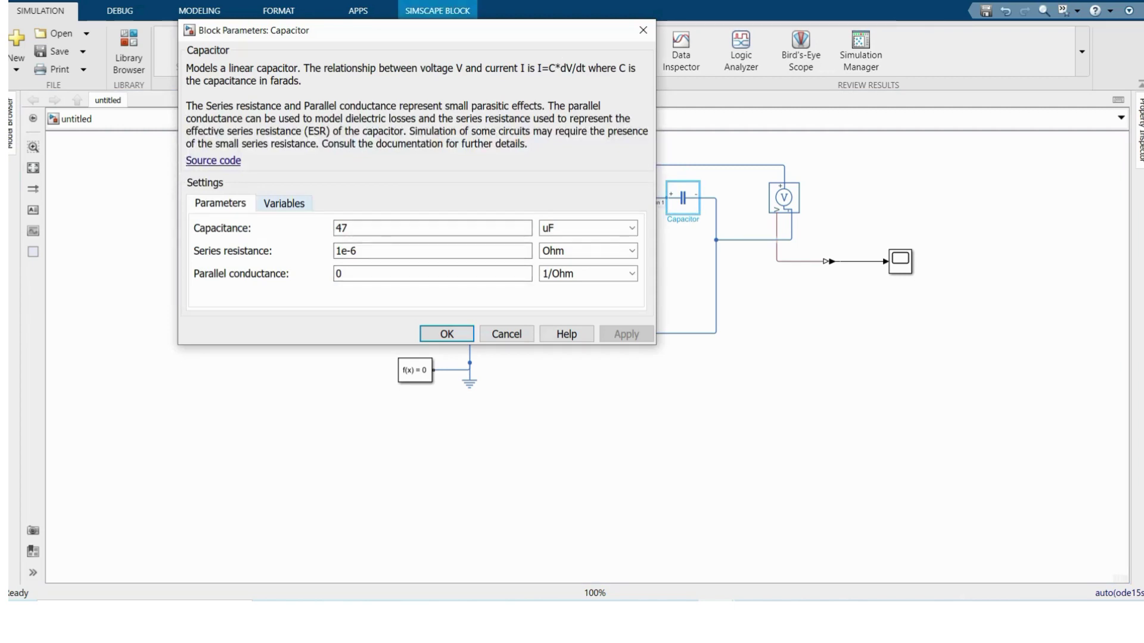
{"action": "left_click", "coordinate": [284, 203]}
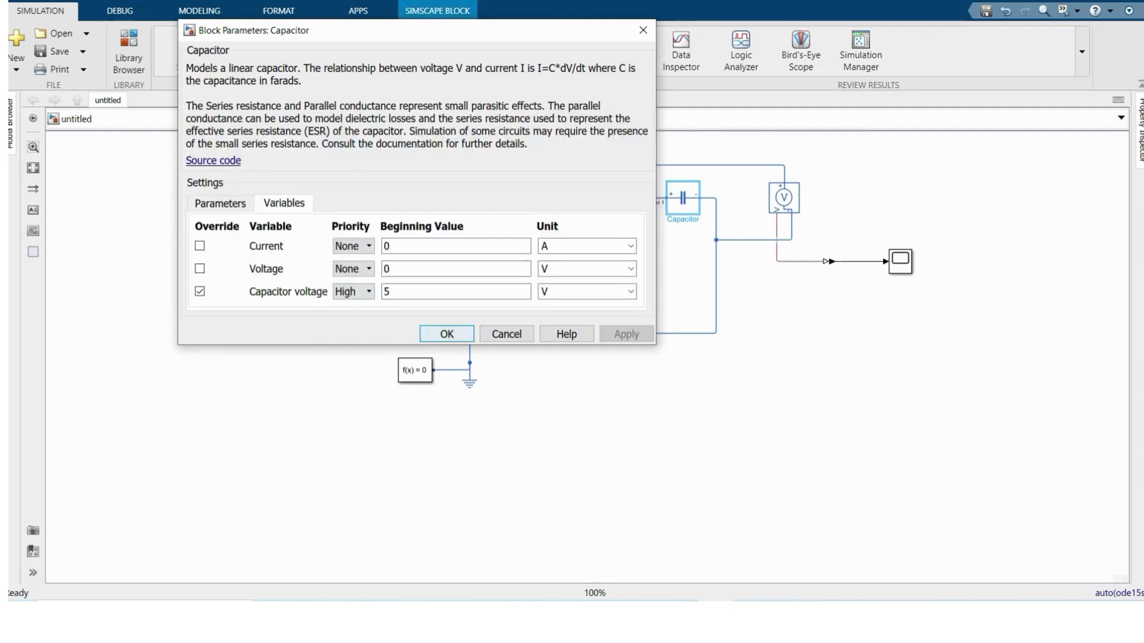
{"action": "key", "text": "Return"}
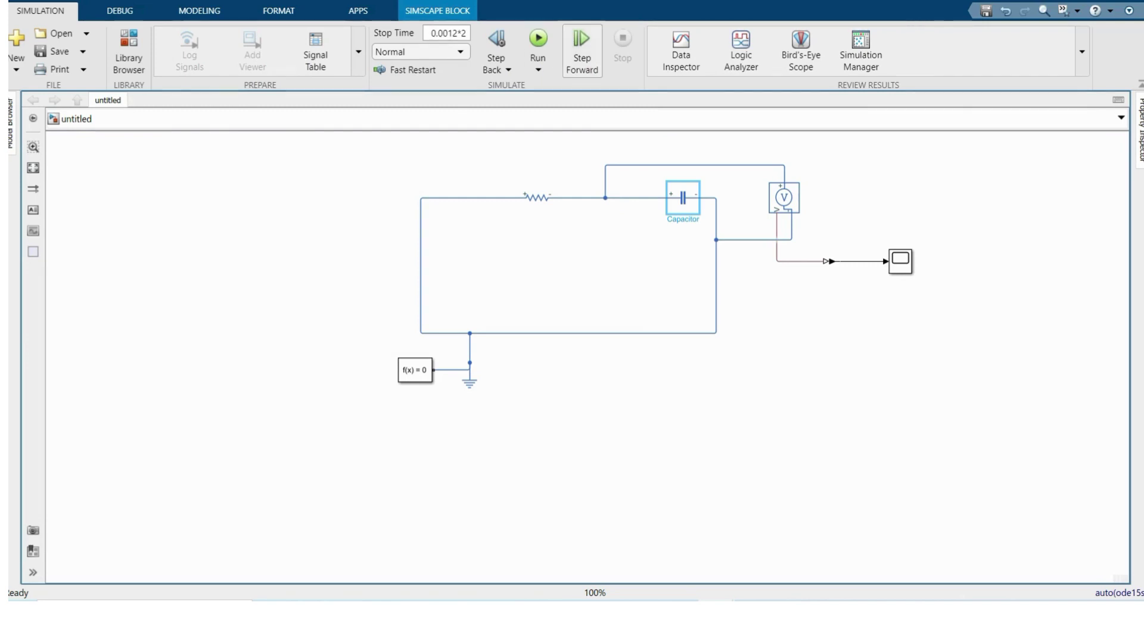
{"action": "left_click", "coordinate": [538, 42]}
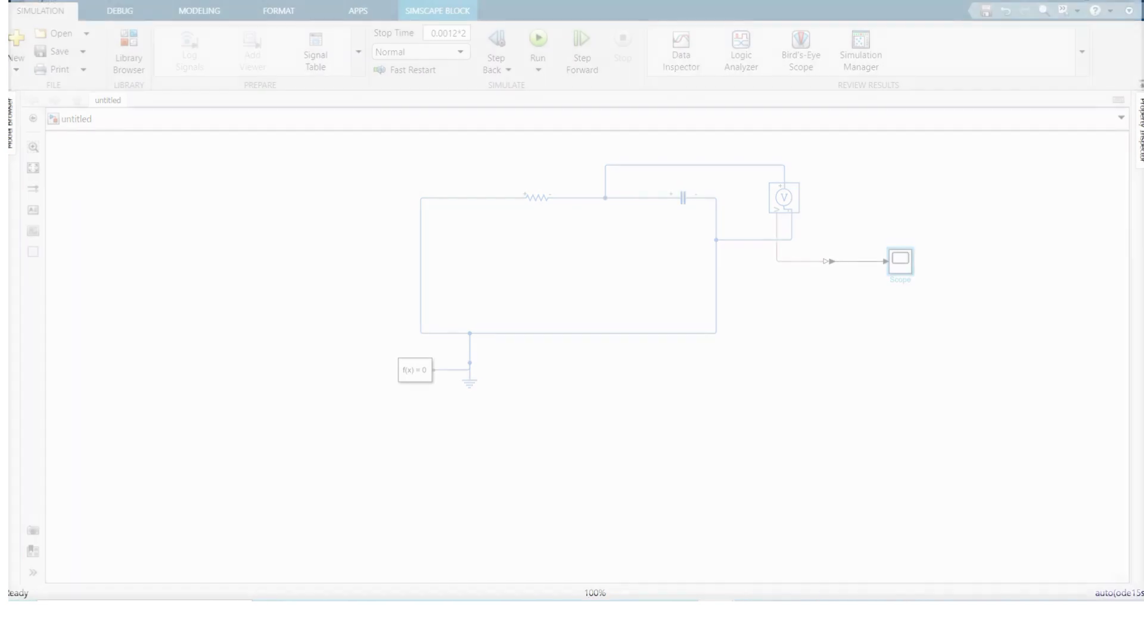